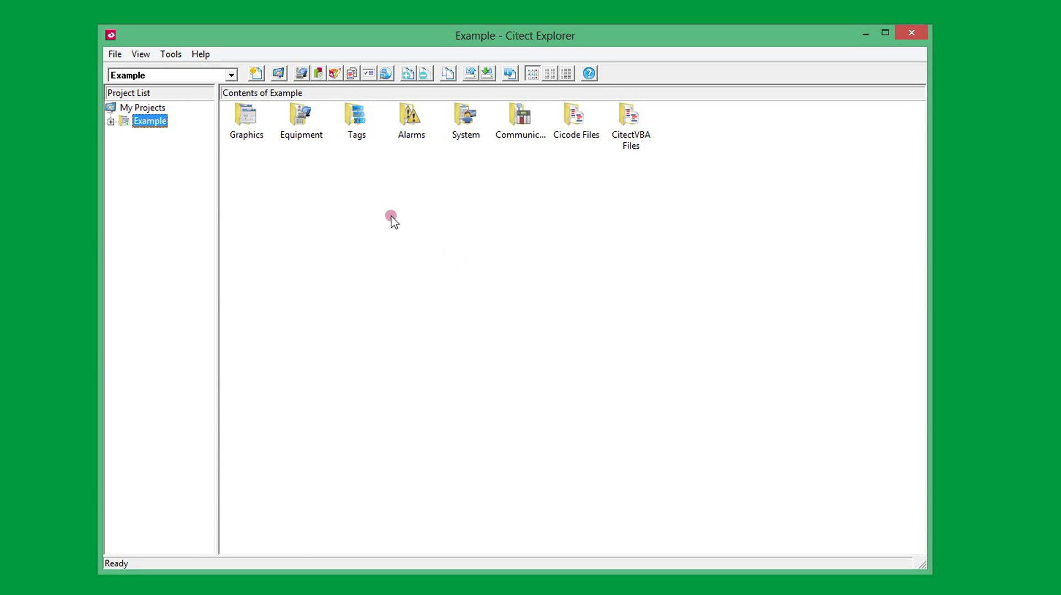
Create the Sample project from the SxW_Style_1_HD768_titlebar starter project
{"action": "left_click", "coordinate": [255, 73]}
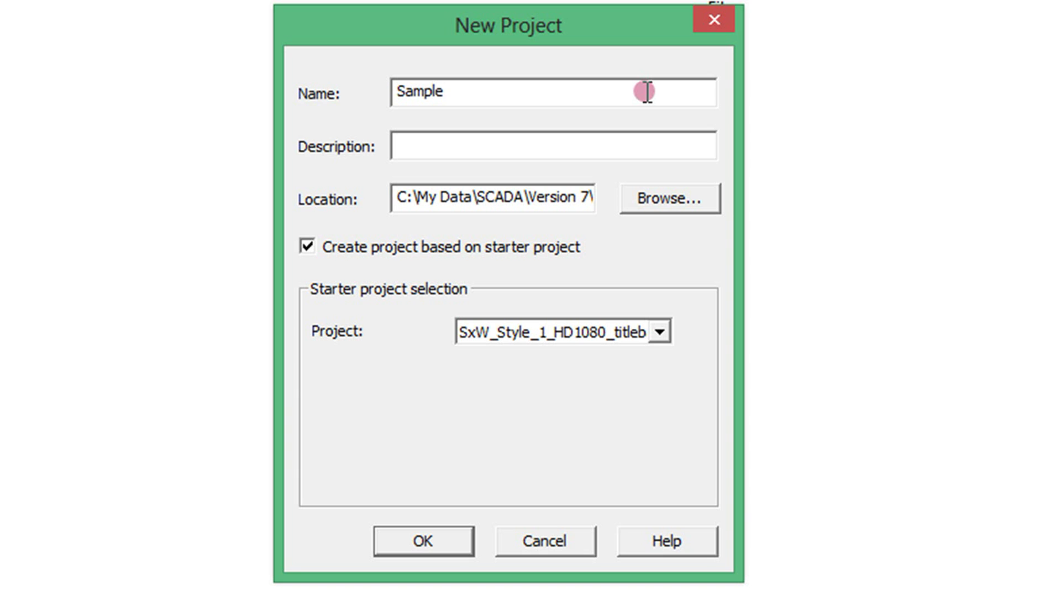
{"action": "left_click", "coordinate": [664, 326]}
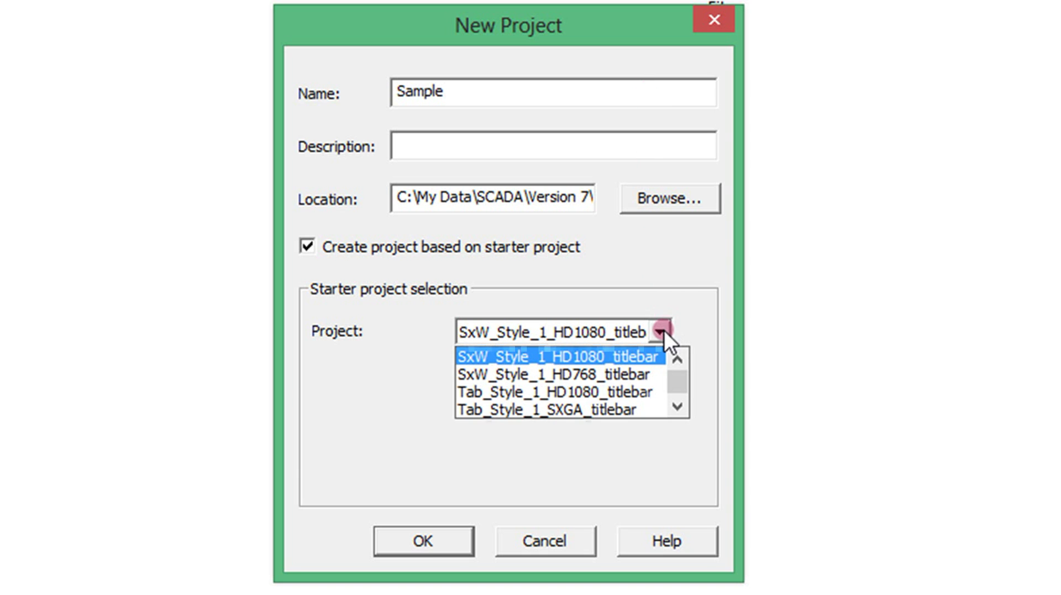
{"action": "left_click", "coordinate": [661, 373]}
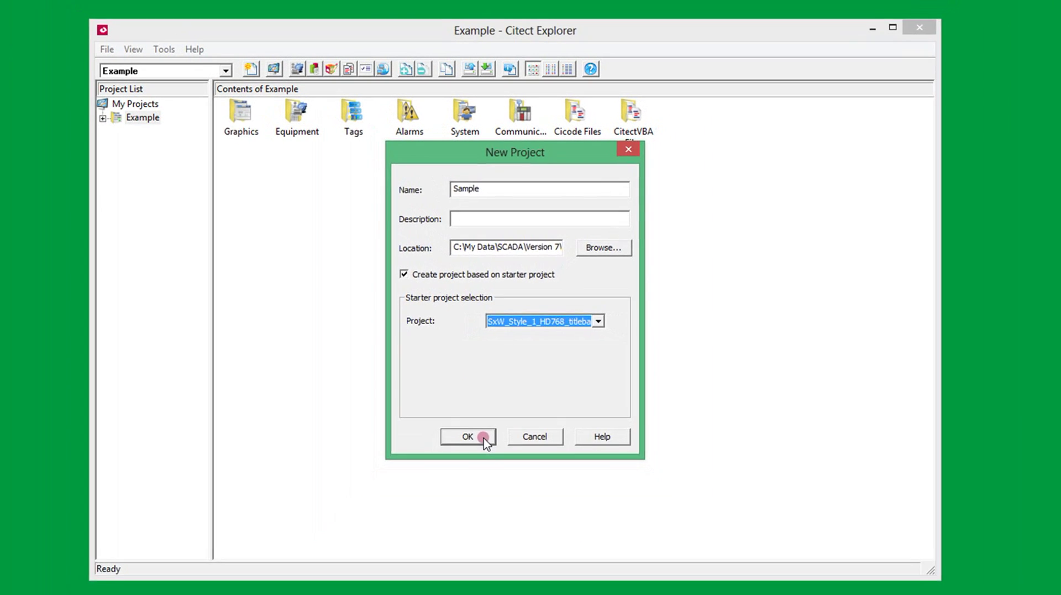
{"action": "left_click", "coordinate": [423, 541]}
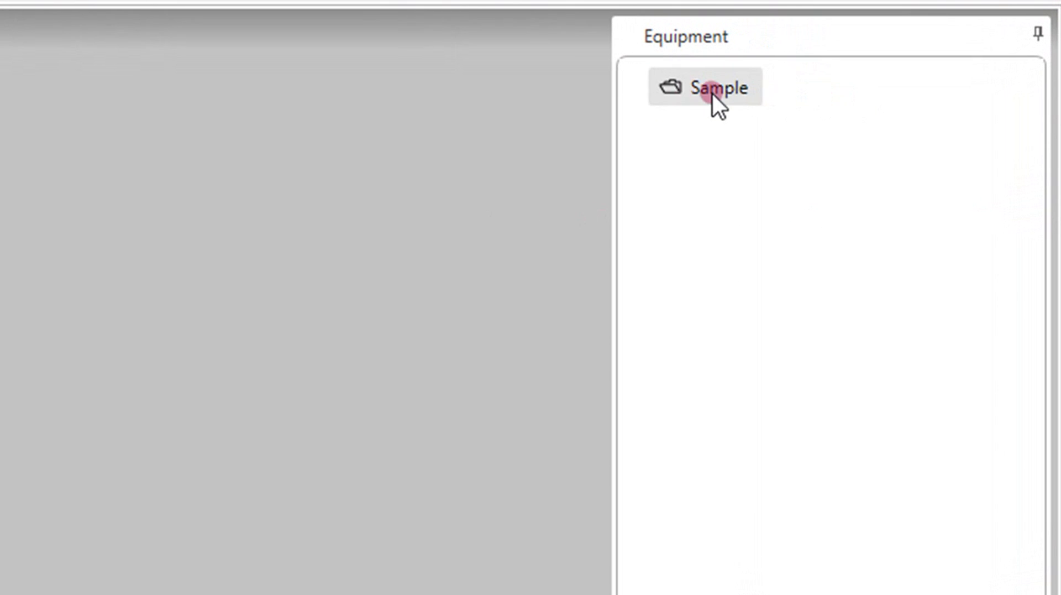
Add Motor1 equipment under Sample on the Internal I/O device with tag prefix MTR_1
{"action": "left_click", "coordinate": [816, 102]}
{"action": "right_click", "coordinate": [712, 93]}
{"action": "left_click", "coordinate": [779, 117]}
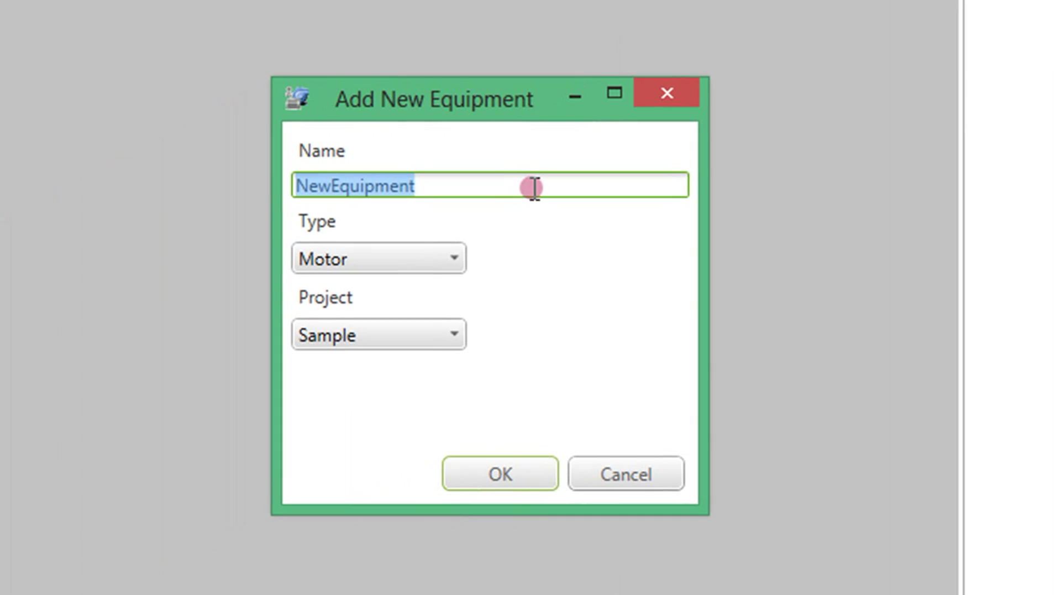
{"action": "type", "text": "Motor1"}
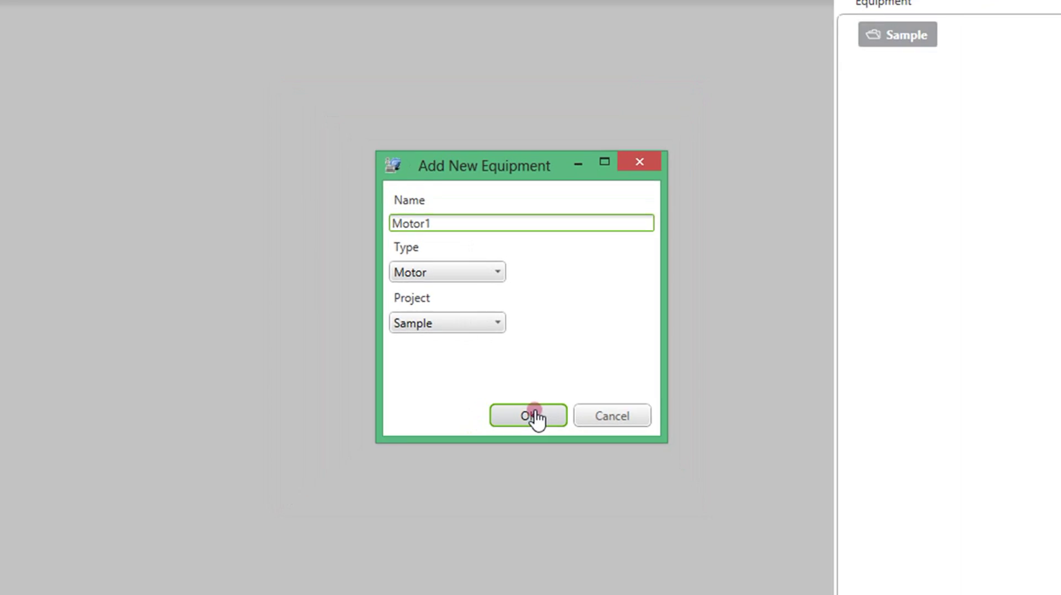
{"action": "left_click", "coordinate": [500, 474]}
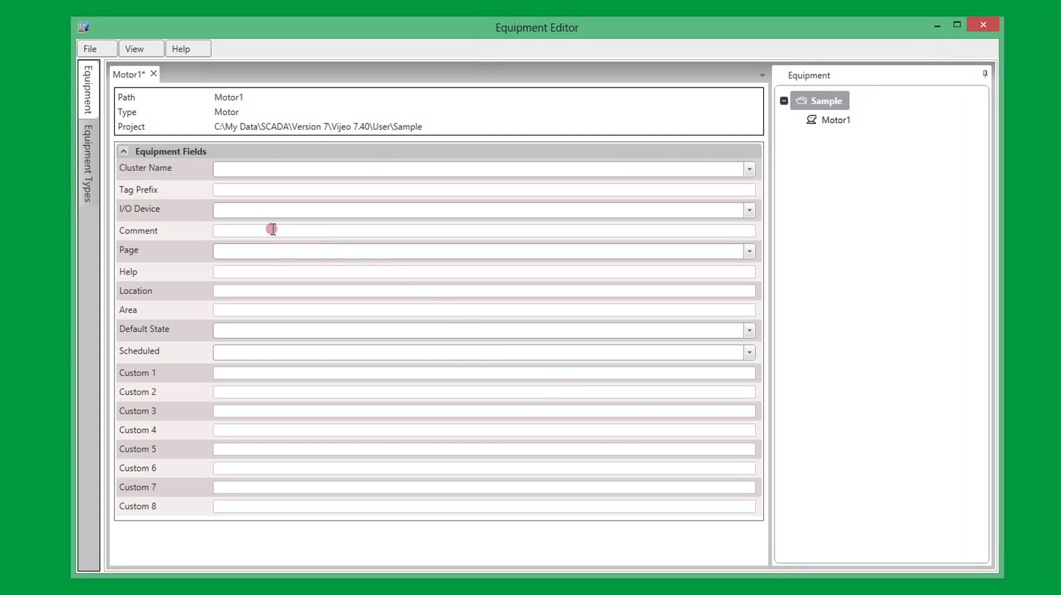
{"action": "left_click", "coordinate": [264, 214]}
{"action": "left_click", "coordinate": [263, 229]}
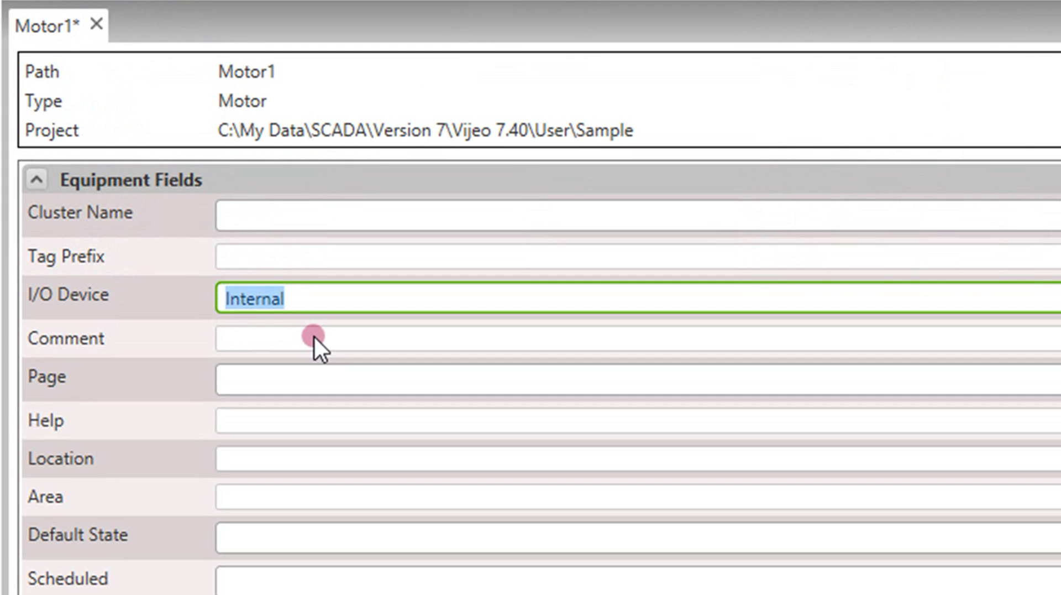
{"action": "left_click", "coordinate": [323, 257]}
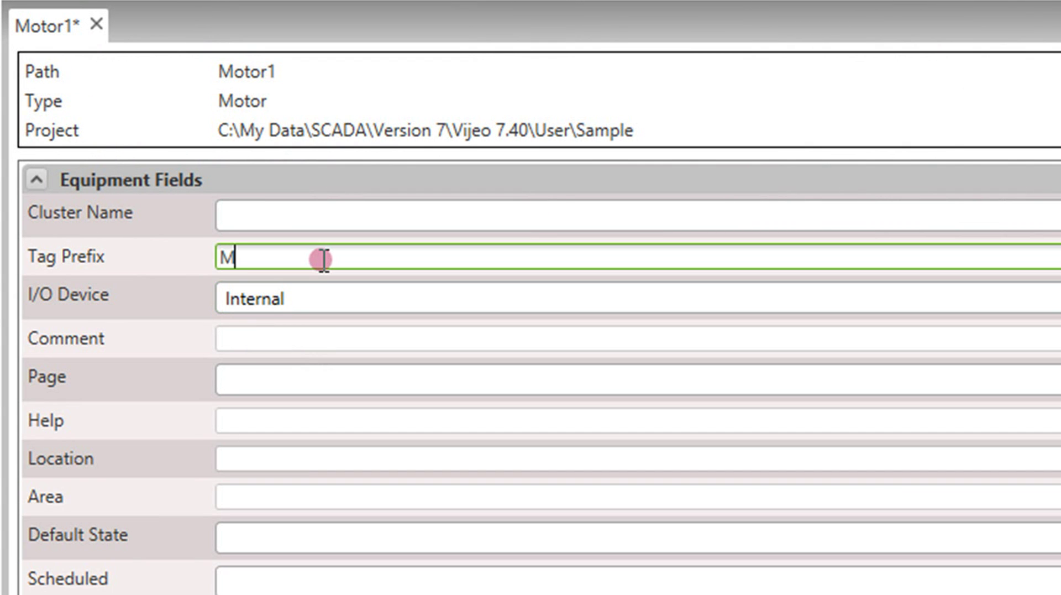
{"action": "type", "text": "MTR_1"}
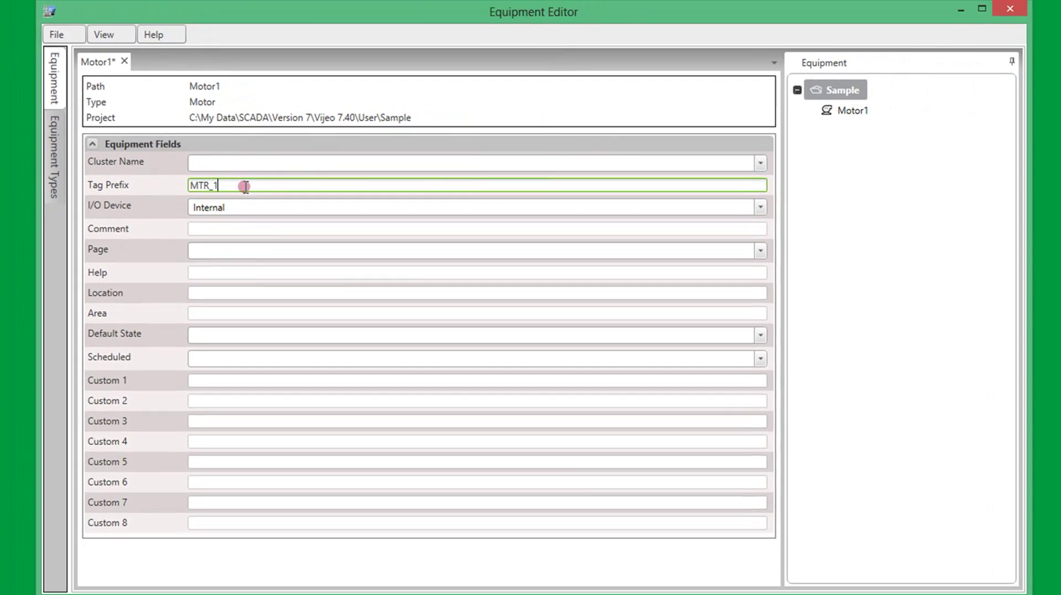
Add Motor2 on the Internal I/O device with tag prefix MTR2 and close the editor
{"action": "right_click", "coordinate": [846, 91]}
{"action": "left_click", "coordinate": [893, 105]}
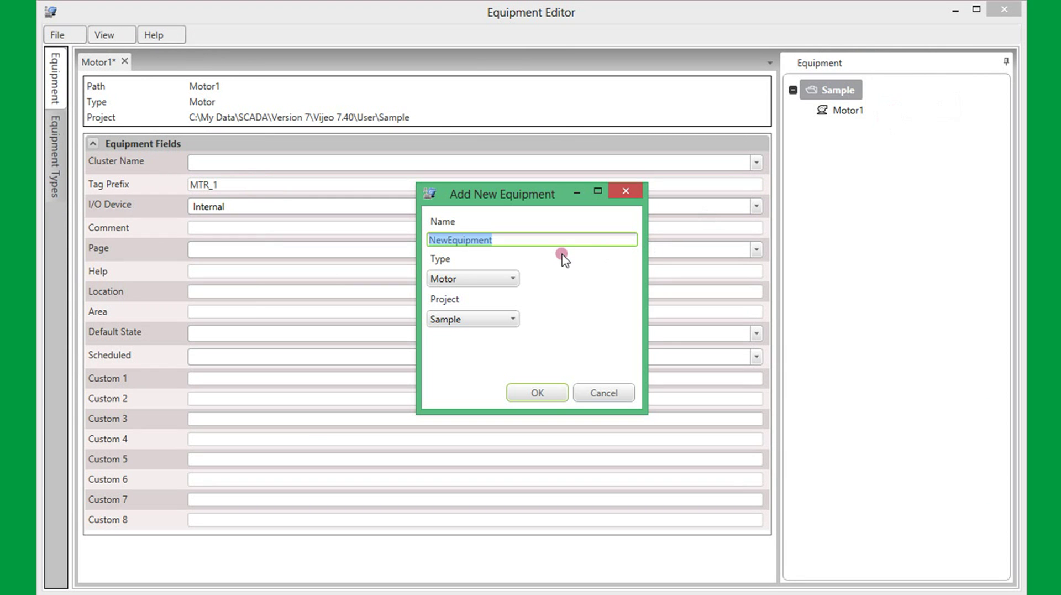
{"action": "type", "text": "Motor2"}
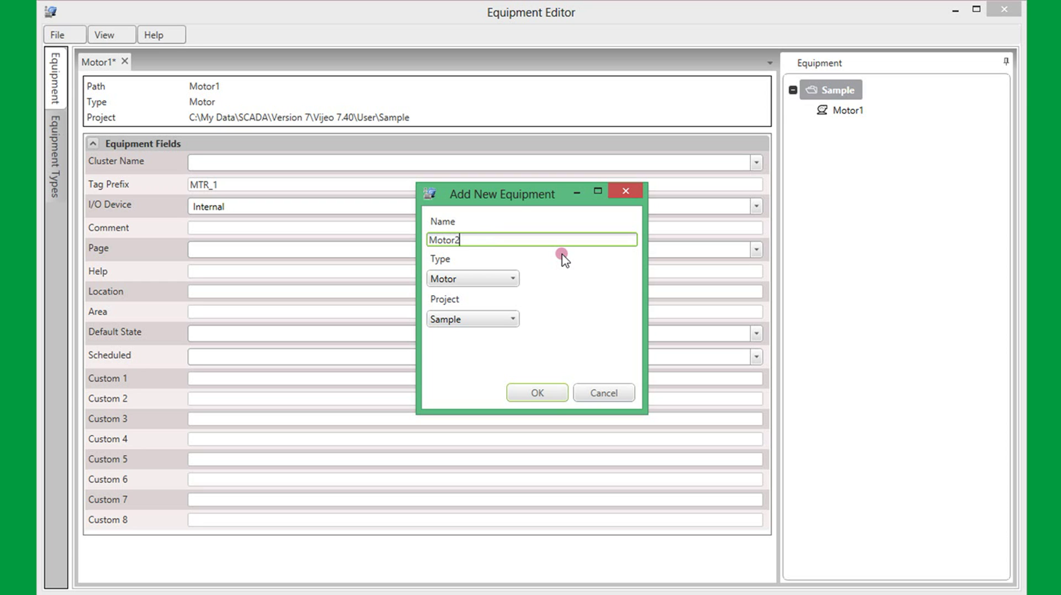
{"action": "left_click", "coordinate": [550, 393]}
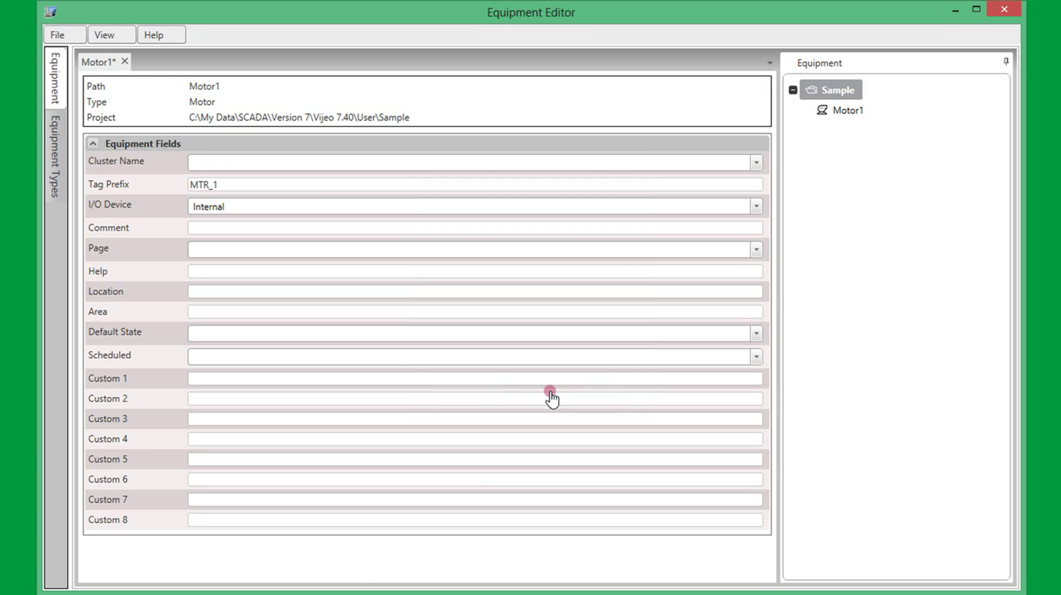
{"action": "left_click", "coordinate": [277, 206]}
{"action": "left_click", "coordinate": [271, 225]}
{"action": "left_click", "coordinate": [260, 184]}
{"action": "type", "text": "M"}
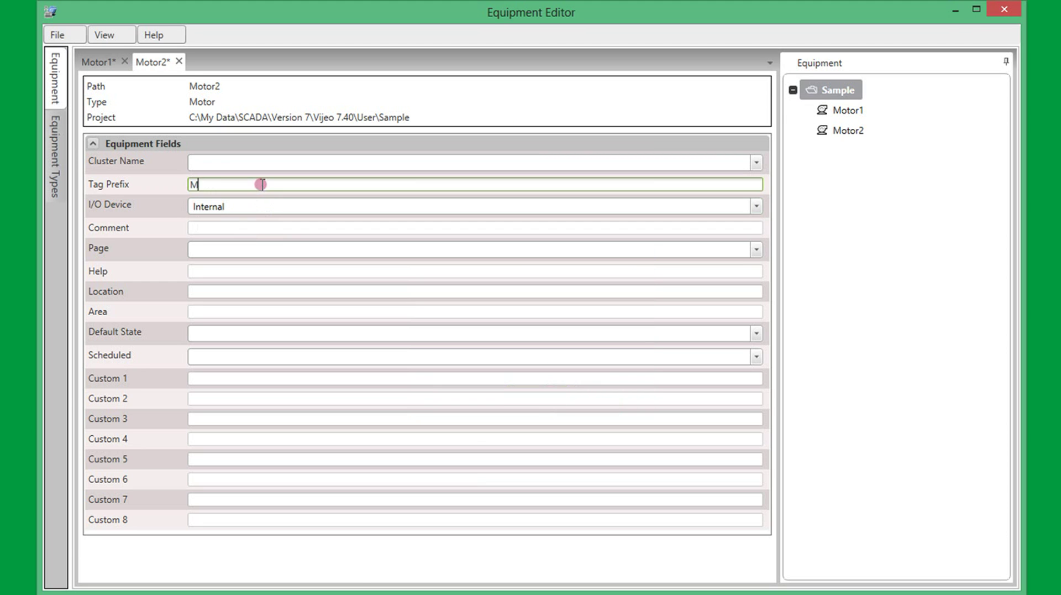
{"action": "type", "text": "TR2"}
{"action": "key", "text": "Tab"}
{"action": "key", "text": "Tab"}
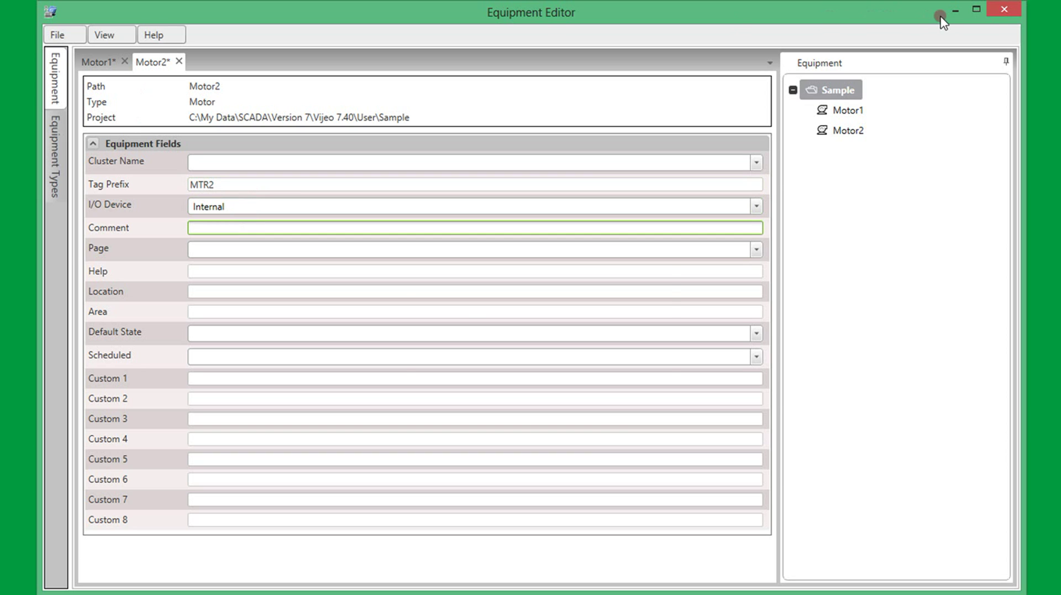
{"action": "left_click", "coordinate": [1004, 10]}
Confirm leaving the Equipment Editor, then run Equipment > Update Equipment and accept the success message
{"action": "left_click", "coordinate": [490, 360]}
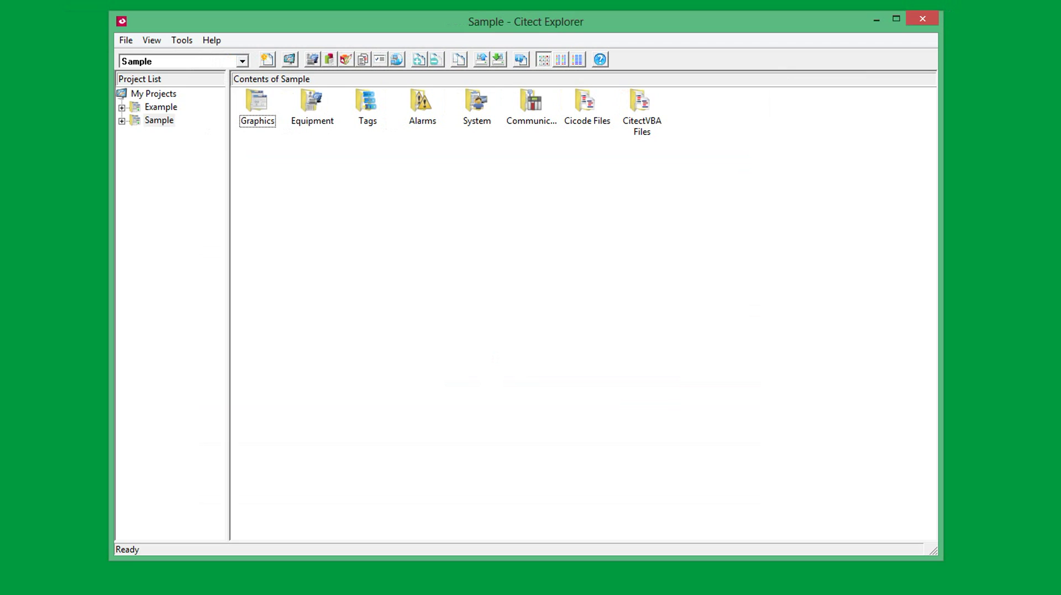
{"action": "left_click", "coordinate": [330, 58]}
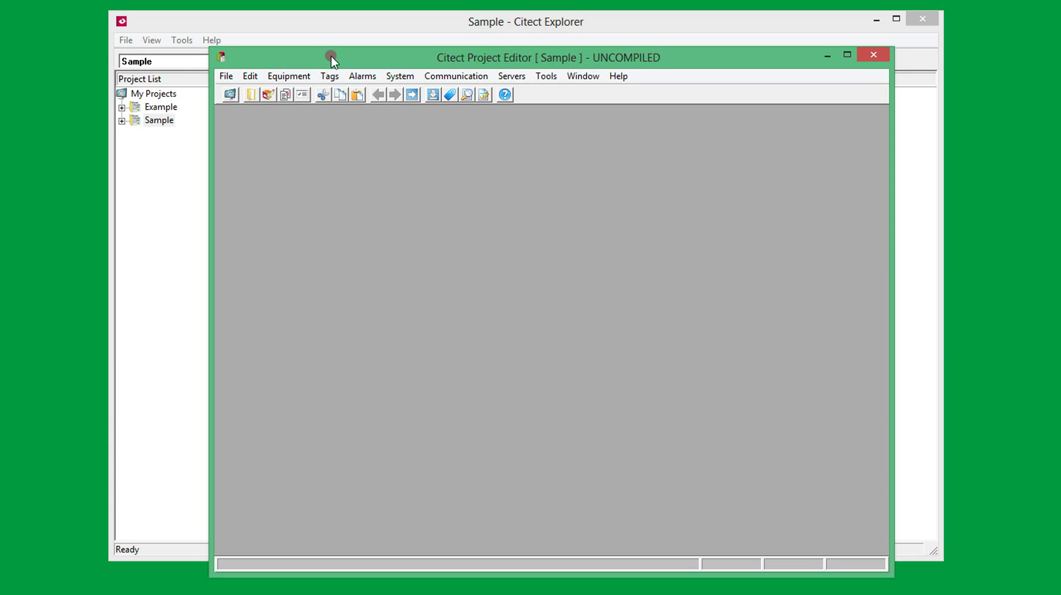
{"action": "left_click", "coordinate": [289, 76]}
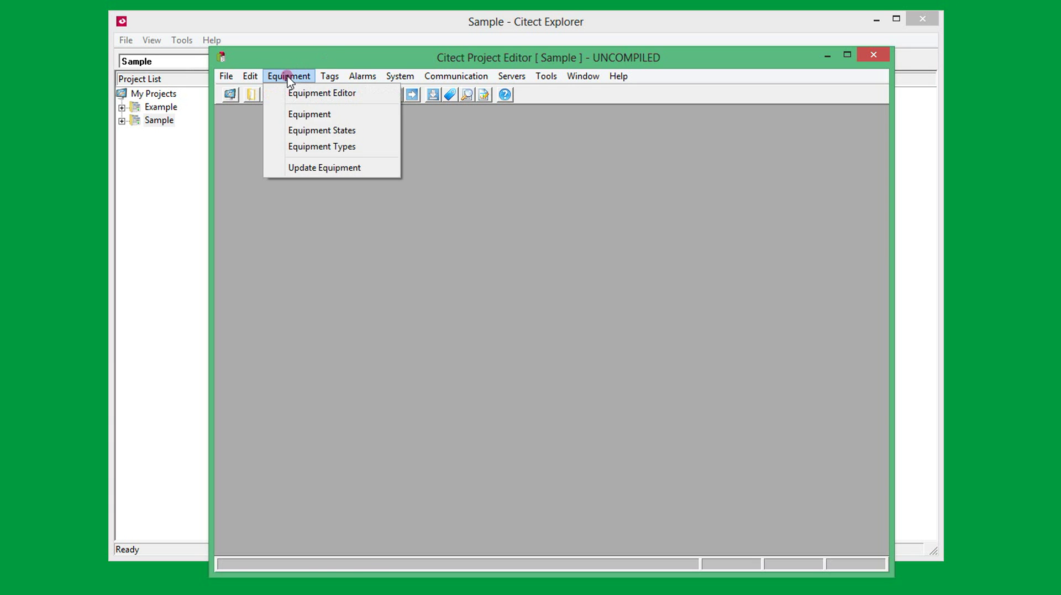
{"action": "left_click", "coordinate": [313, 170]}
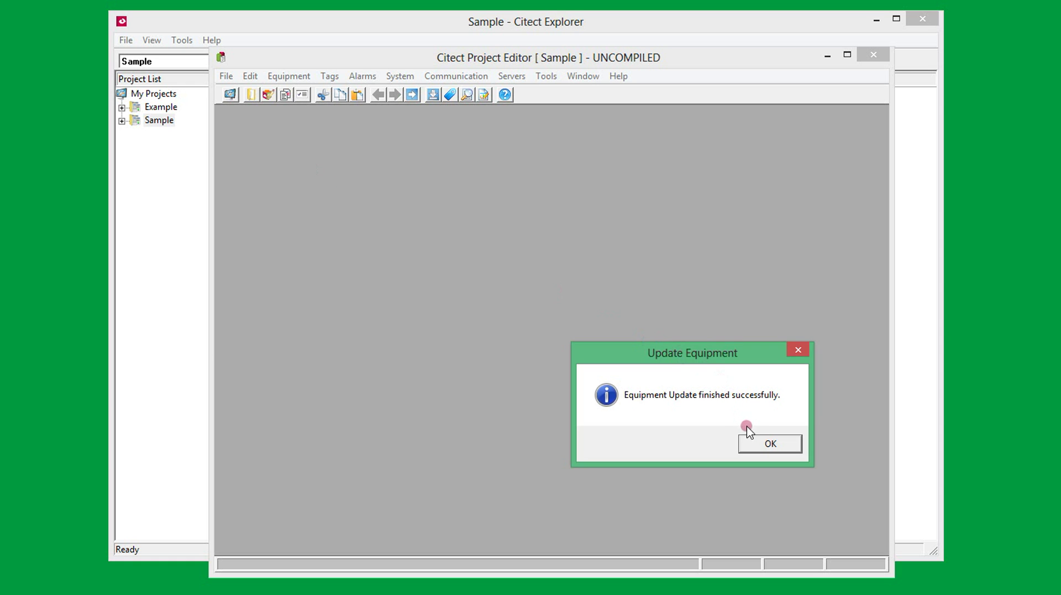
{"action": "left_click", "coordinate": [757, 443]}
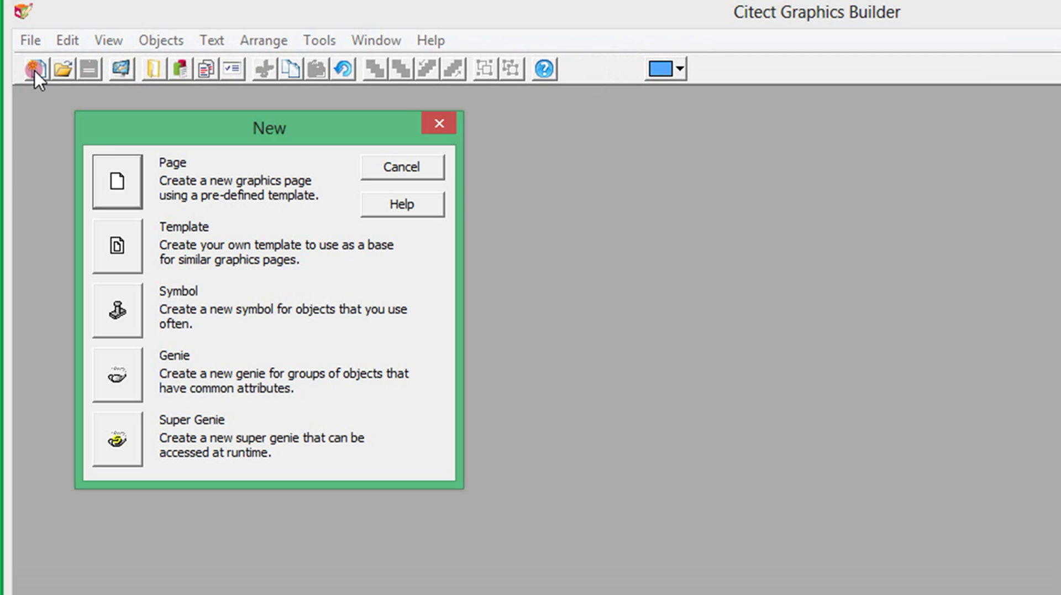
Create a normal-template page and place the motor_1_left genie linked to Motor1 lower on the page
{"action": "left_click", "coordinate": [111, 174]}
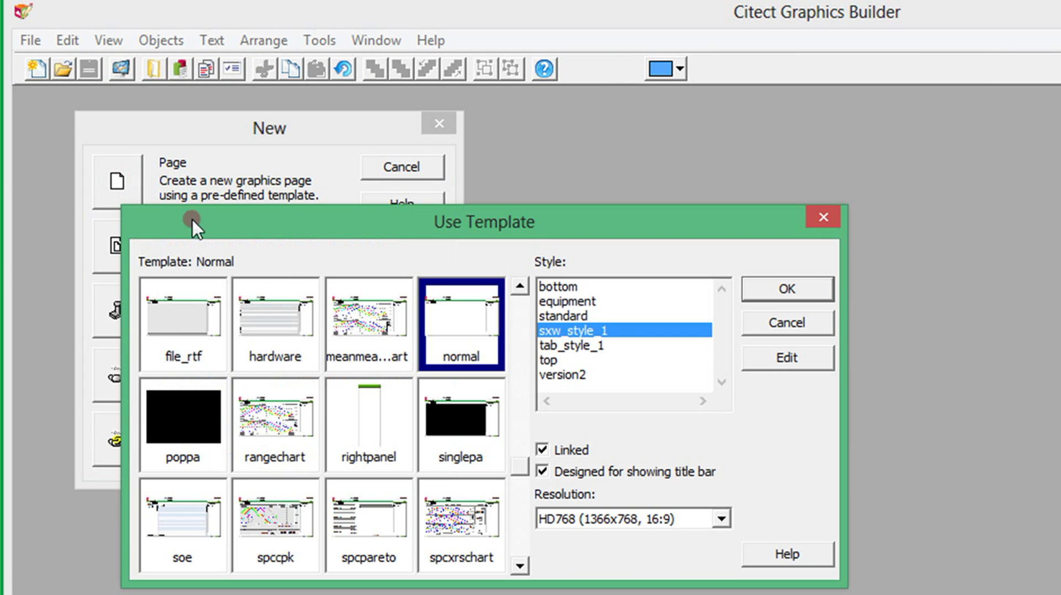
{"action": "left_click", "coordinate": [773, 288]}
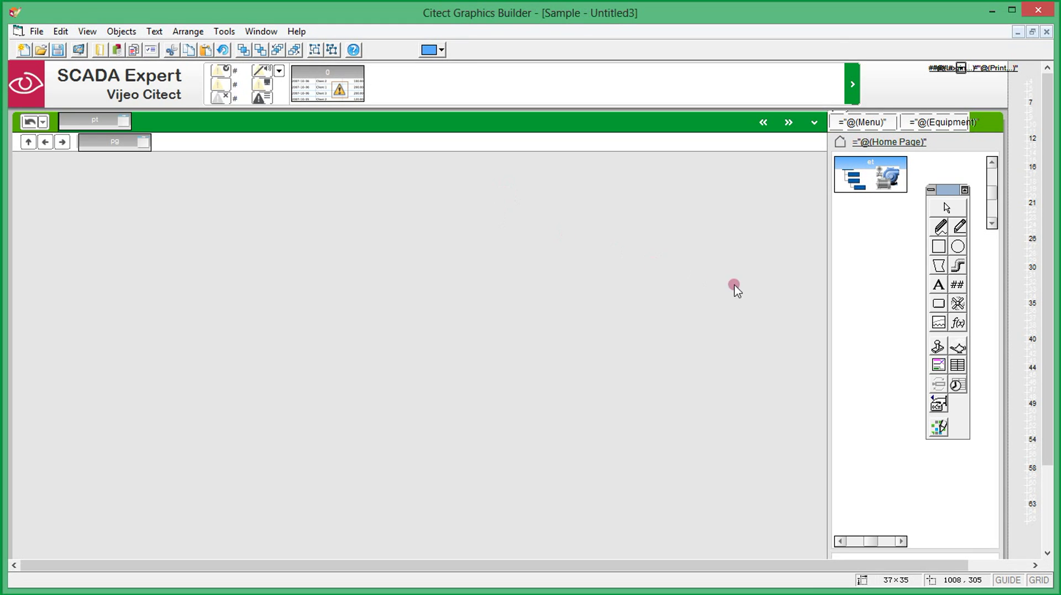
{"action": "left_click", "coordinate": [958, 347]}
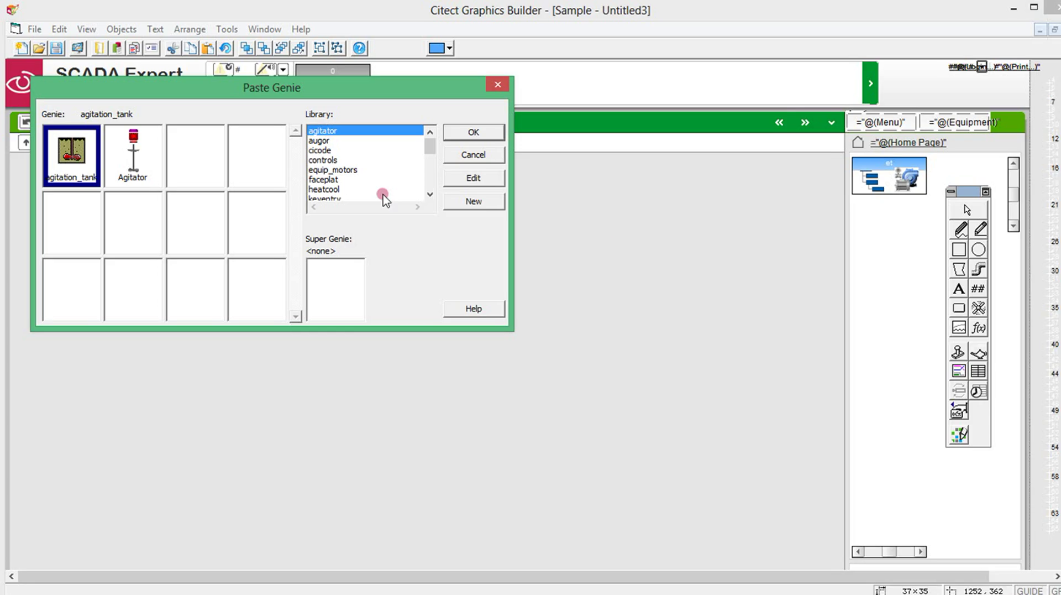
{"action": "left_click", "coordinate": [355, 168]}
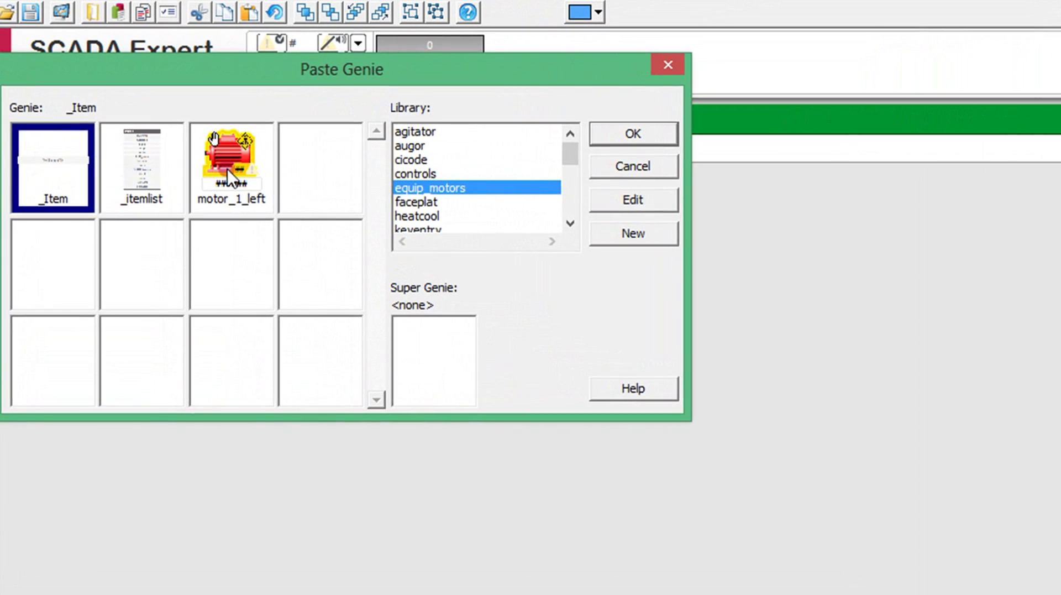
{"action": "double_click", "coordinate": [228, 168]}
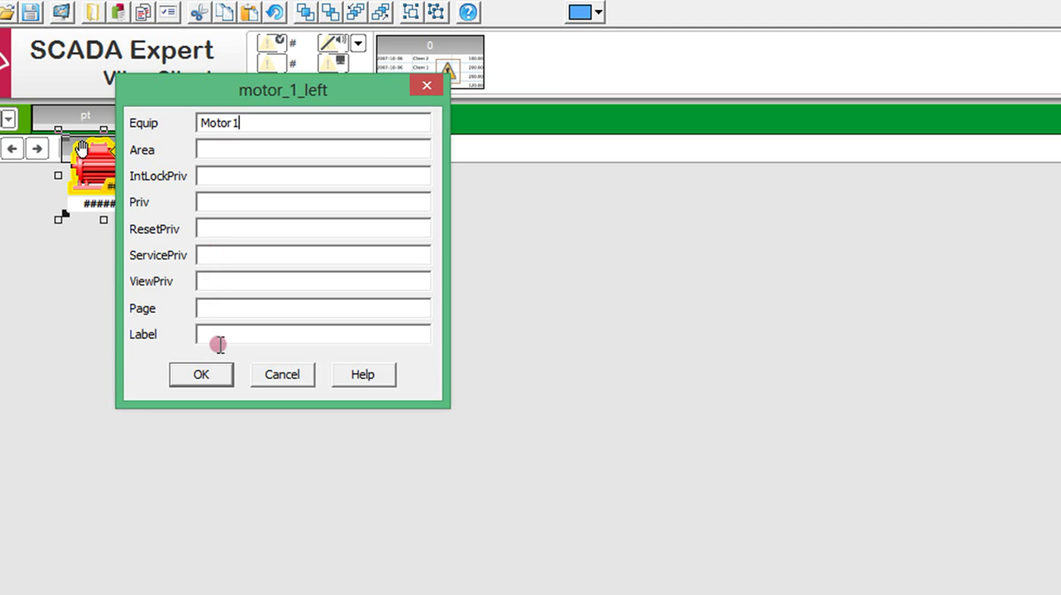
{"action": "left_click", "coordinate": [219, 369]}
{"action": "left_click_drag", "start_coordinate": [103, 184], "coordinate": [208, 321]}
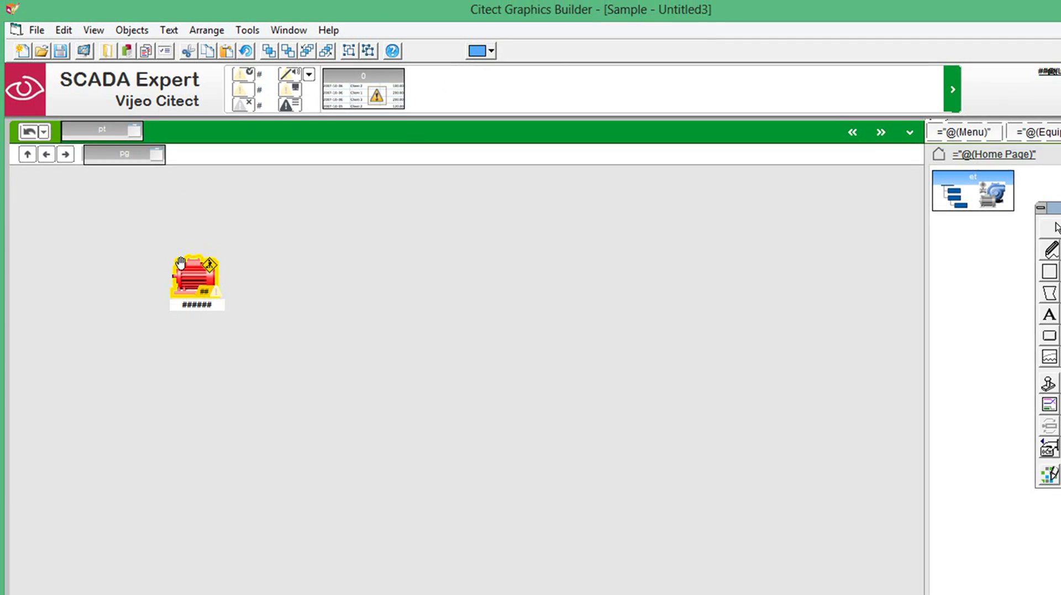
Paste the _itemlist status genie and position it below the motor genie
{"action": "left_click", "coordinate": [782, 314]}
{"action": "double_click", "coordinate": [157, 181]}
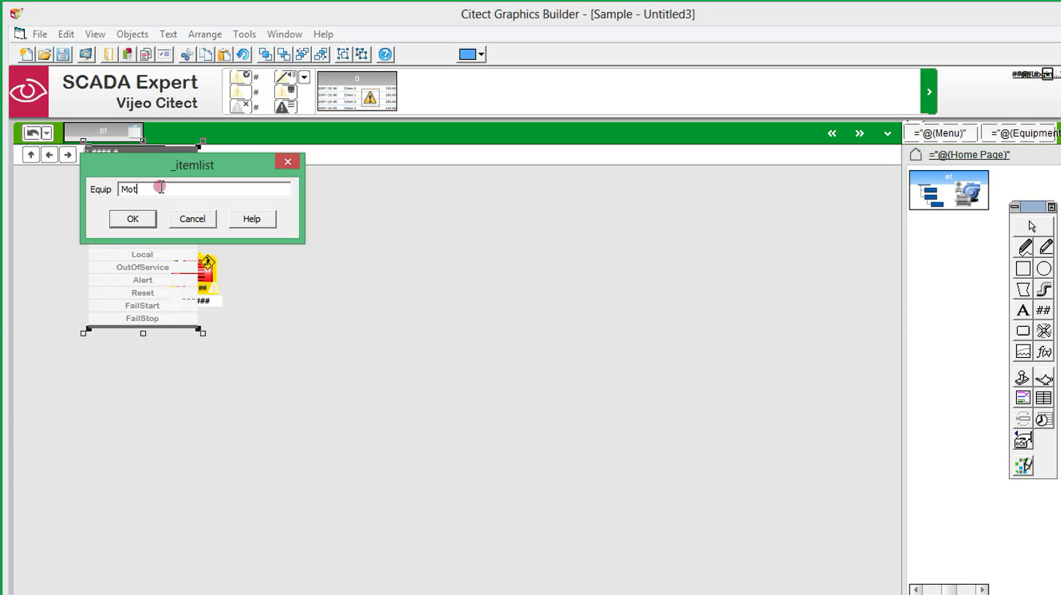
{"action": "left_click", "coordinate": [148, 219]}
{"action": "left_click_drag", "start_coordinate": [144, 207], "coordinate": [175, 429]}
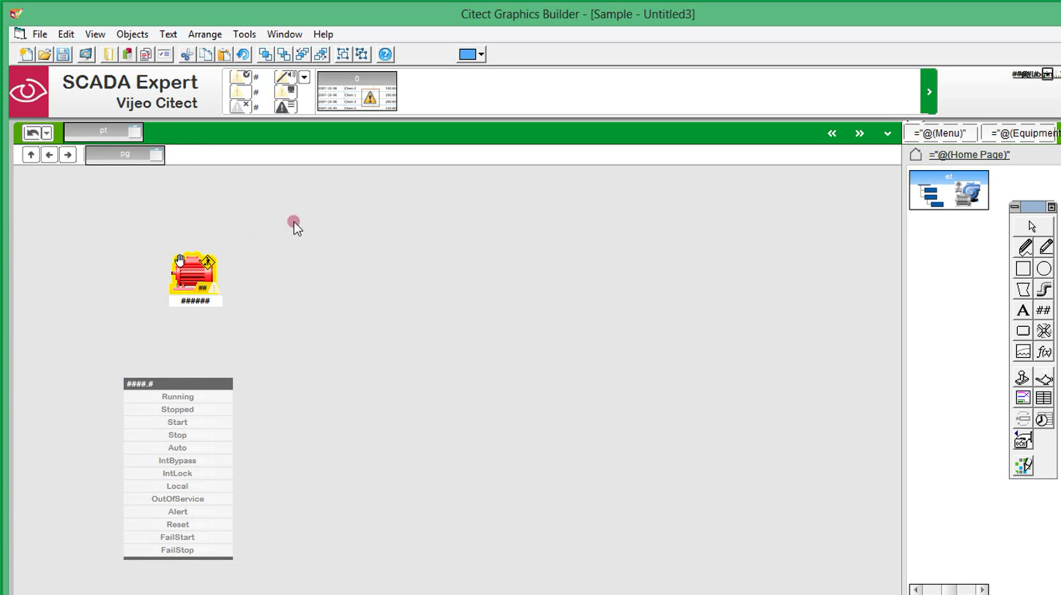
Copy the motor genie and its status list to the right and confirm the copies' equipment settings
{"action": "left_click_drag", "start_coordinate": [296, 221], "coordinate": [90, 582]}
{"action": "left_click_drag", "start_coordinate": [196, 281], "coordinate": [545, 278]}
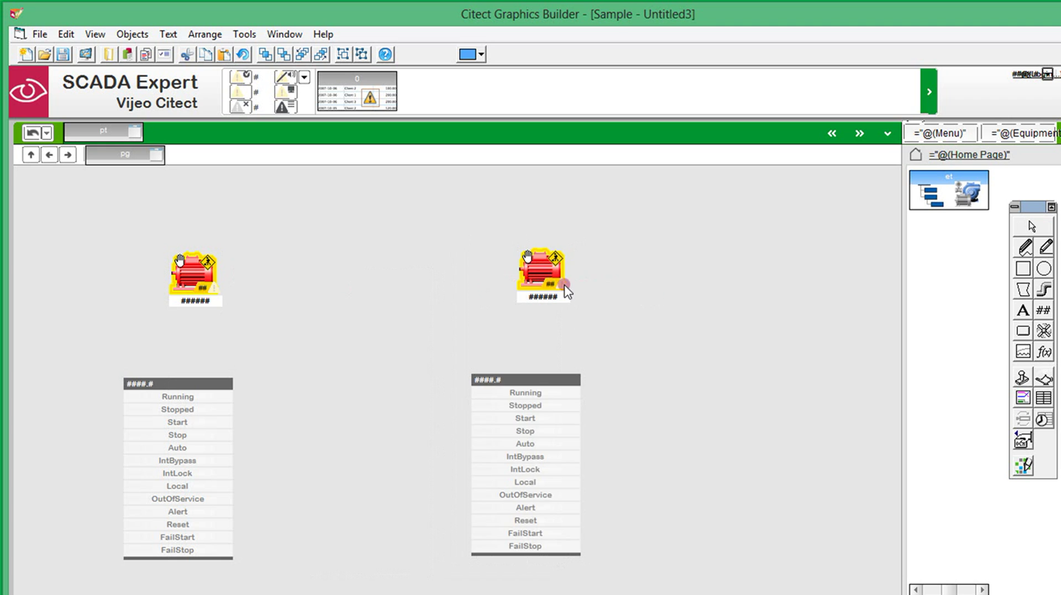
{"action": "double_click", "coordinate": [564, 289]}
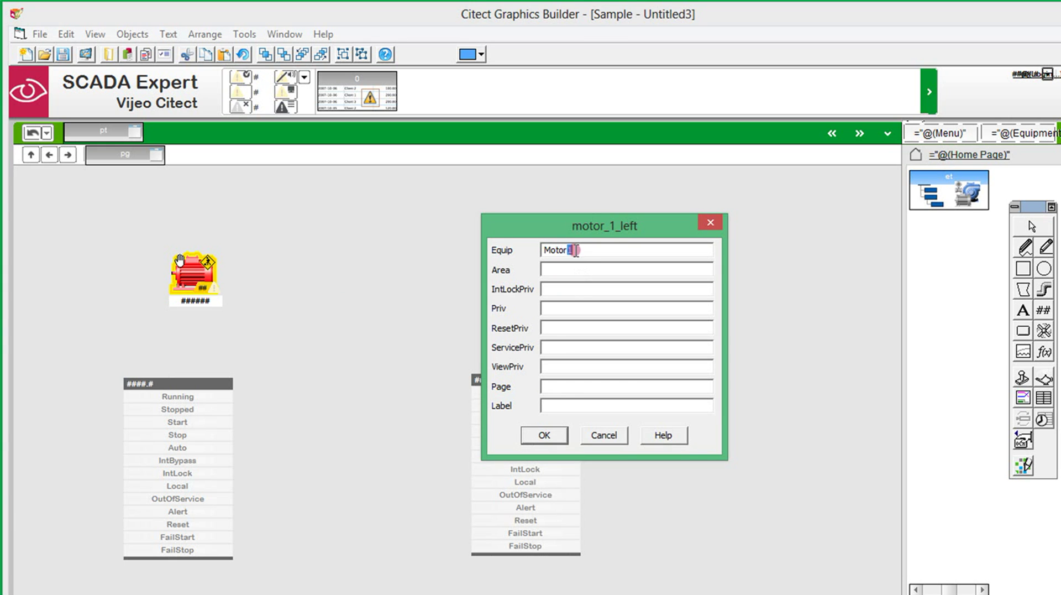
{"action": "left_click", "coordinate": [544, 434]}
{"action": "double_click", "coordinate": [534, 451]}
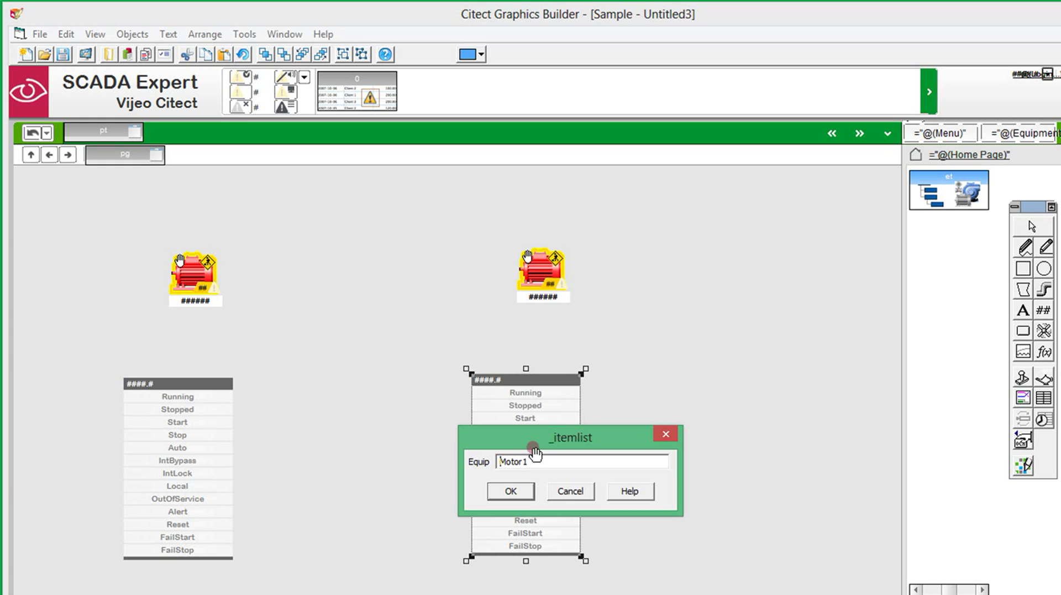
{"action": "left_click", "coordinate": [513, 491]}
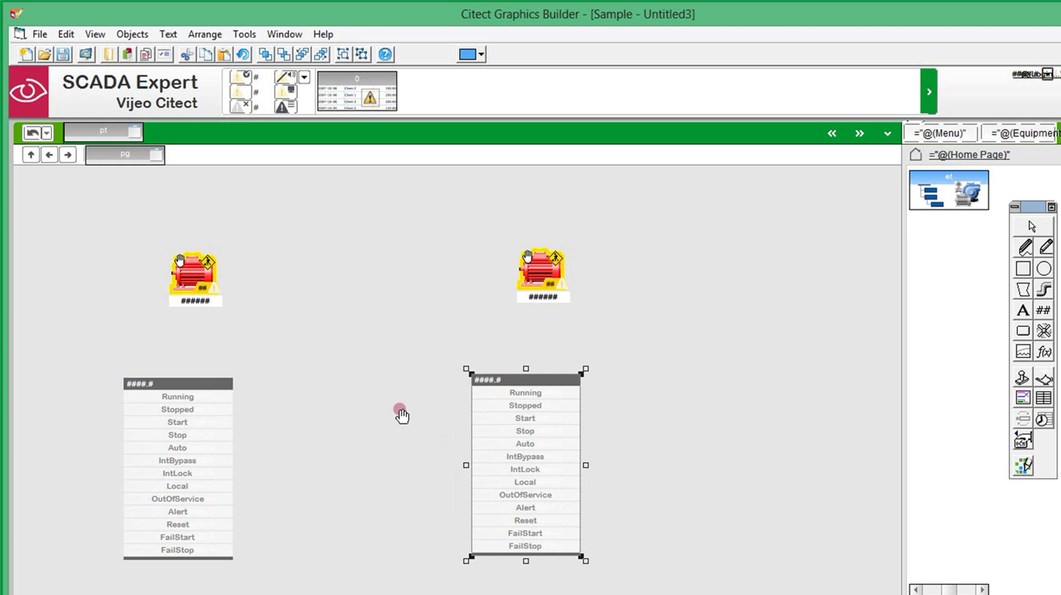
{"action": "left_click", "coordinate": [232, 223]}
Save the page as Page1 and close Graphics Builder
{"action": "left_click", "coordinate": [63, 54]}
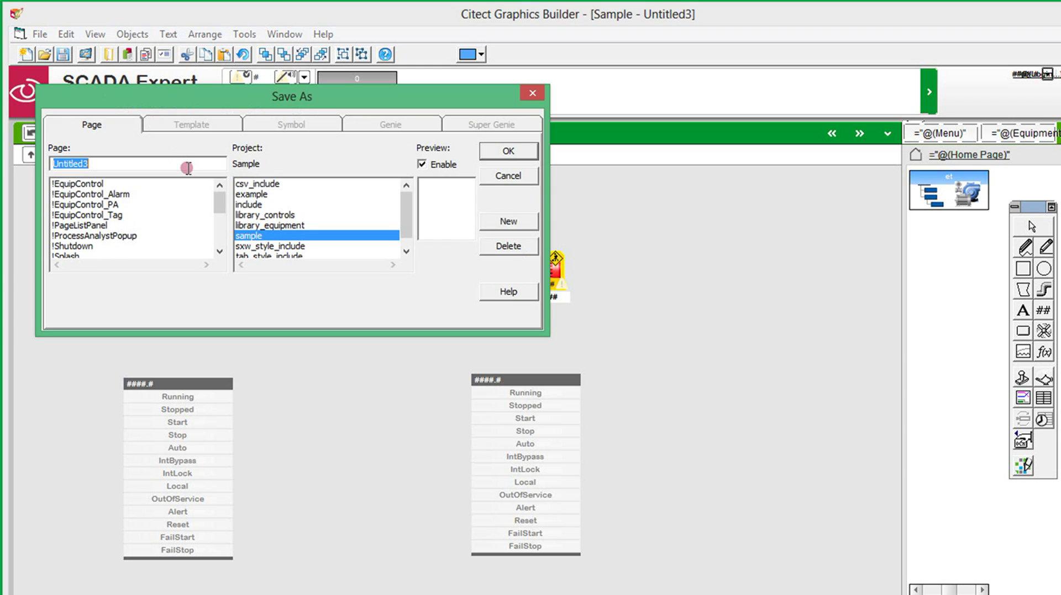
{"action": "type", "text": "Page1"}
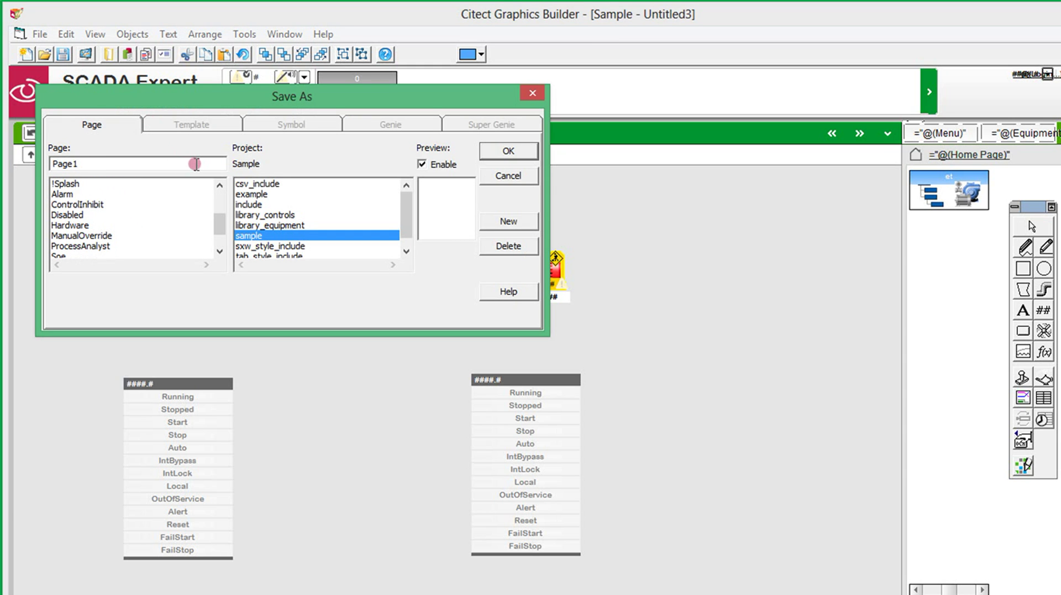
{"action": "left_click", "coordinate": [500, 150]}
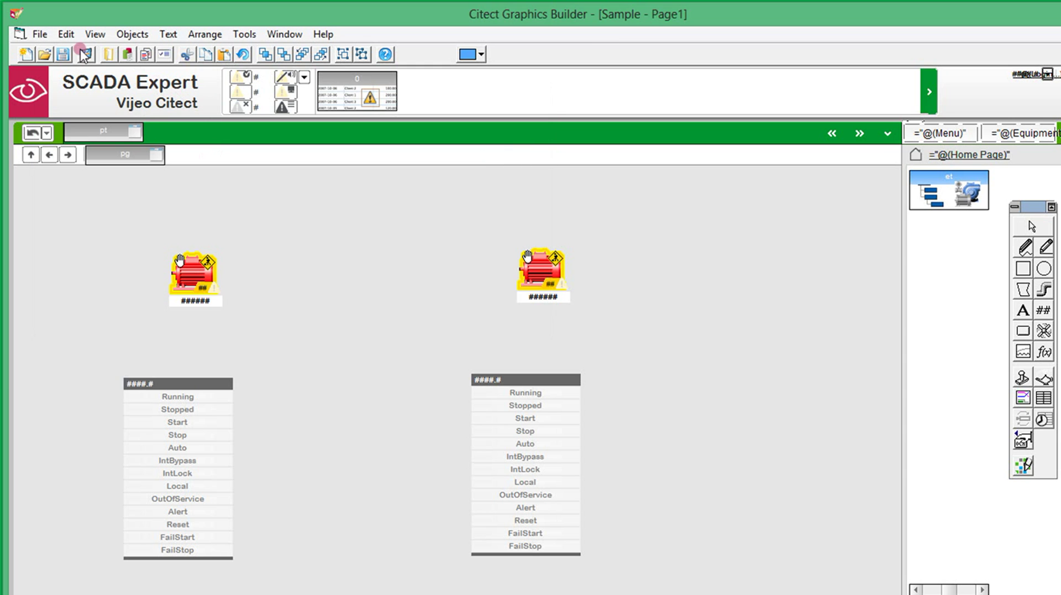
{"action": "double_click", "coordinate": [15, 13]}
Compile Sample in Project Editor, acknowledge the success message, and close the editor
{"action": "left_click", "coordinate": [359, 65]}
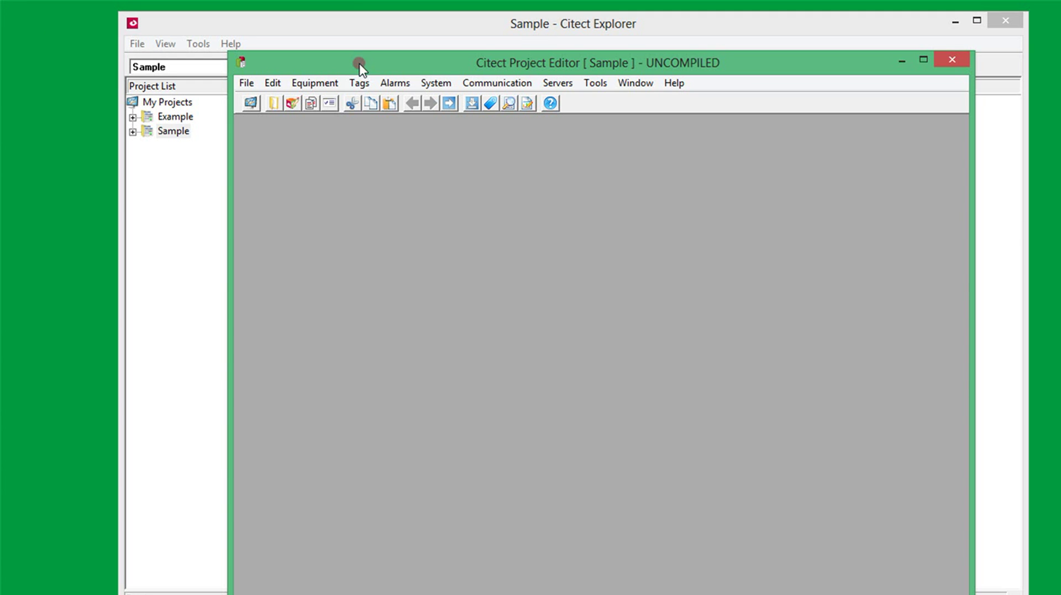
{"action": "left_click", "coordinate": [473, 104]}
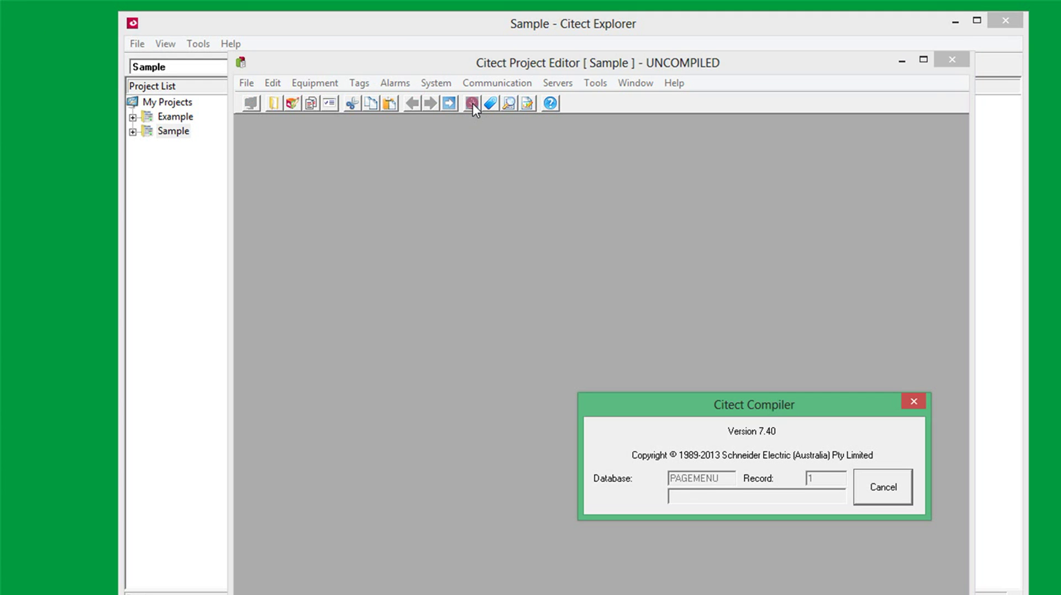
{"action": "left_click", "coordinate": [799, 502]}
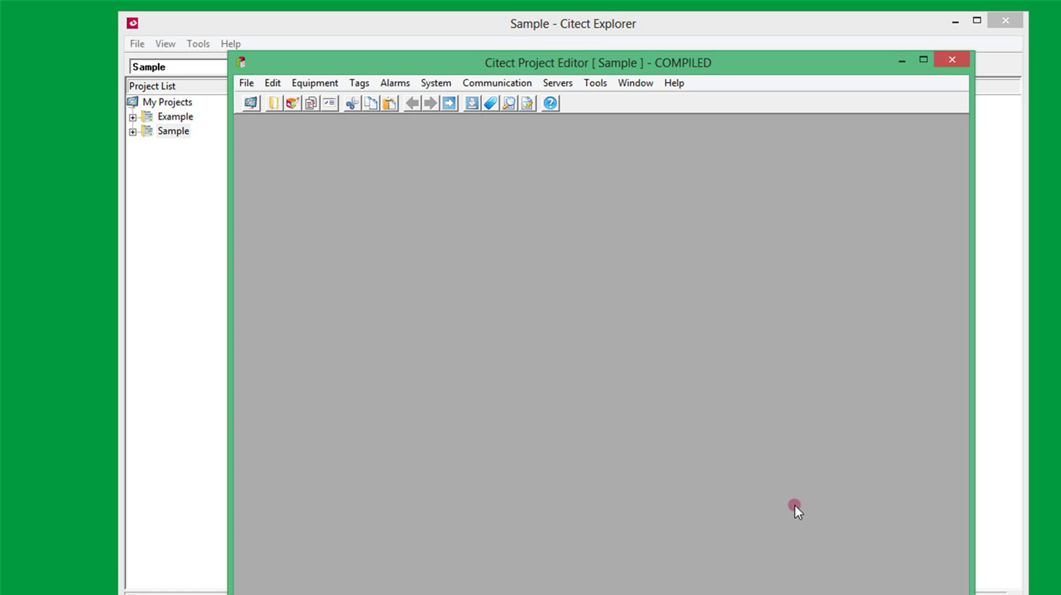
{"action": "left_click", "coordinate": [953, 61]}
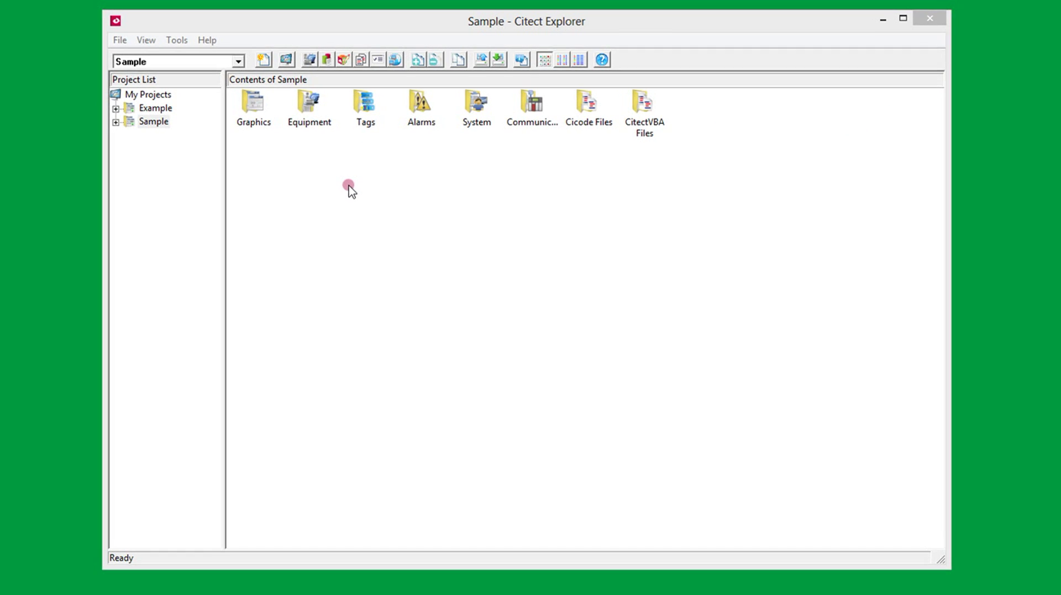
Run Express Computer Setup as Server and Control Client, entering the server password twice
{"action": "left_click", "coordinate": [247, 59]}
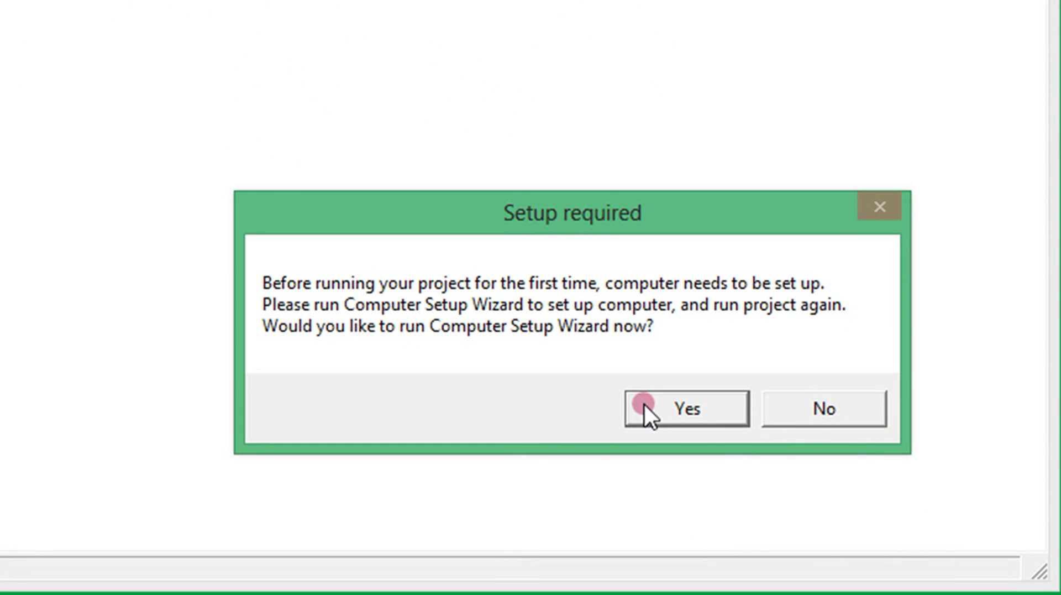
{"action": "left_click", "coordinate": [644, 403]}
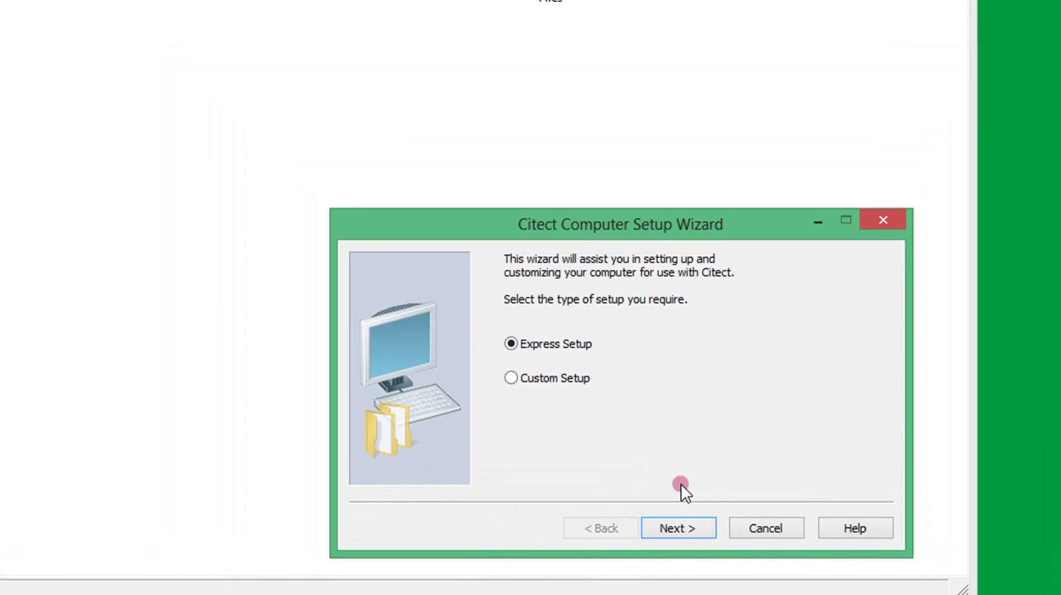
{"action": "left_click_drag", "start_coordinate": [686, 306], "coordinate": [478, 206]}
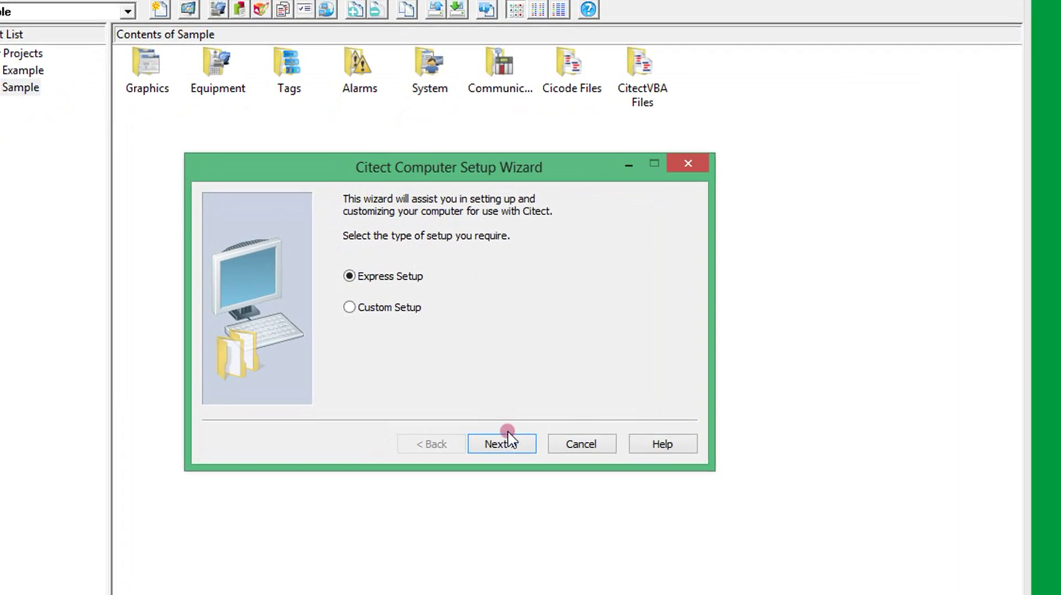
{"action": "left_click", "coordinate": [507, 437]}
{"action": "left_click", "coordinate": [509, 443]}
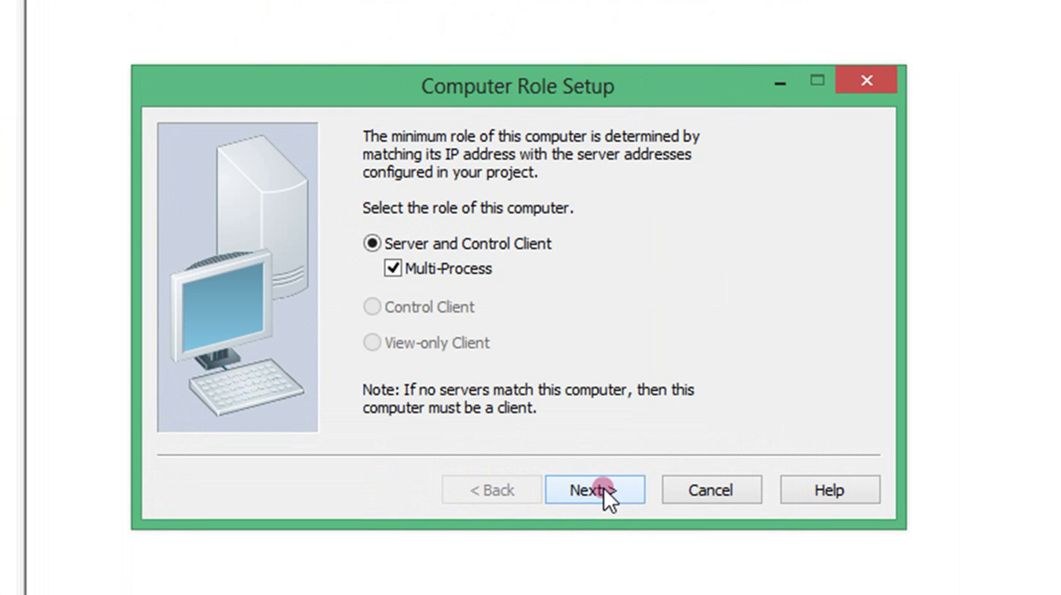
{"action": "left_click", "coordinate": [604, 487]}
{"action": "left_click", "coordinate": [604, 487]}
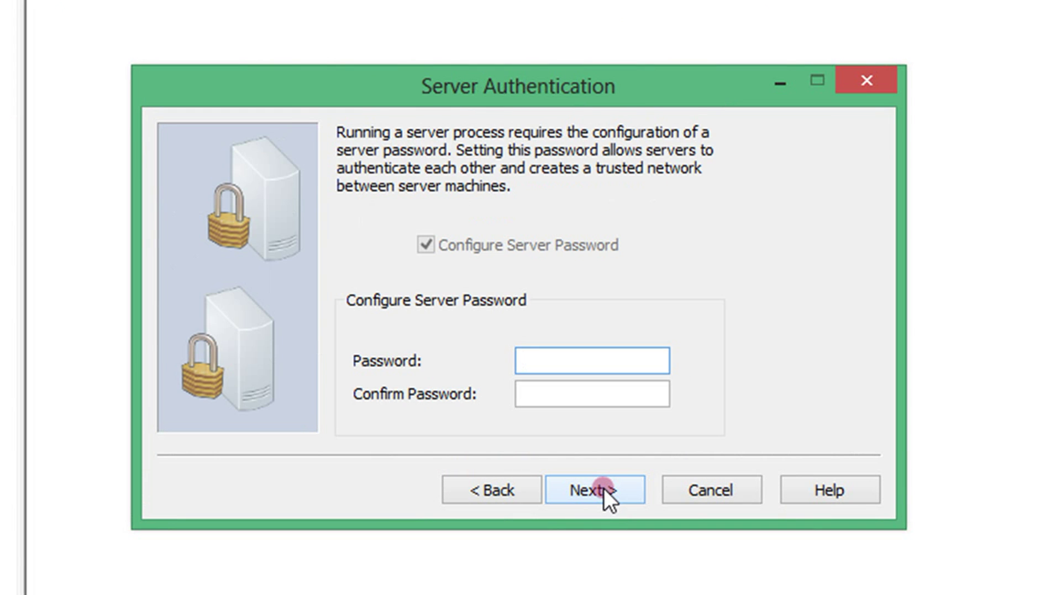
{"action": "type", "text": "citect"}
{"action": "key", "text": "Tab"}
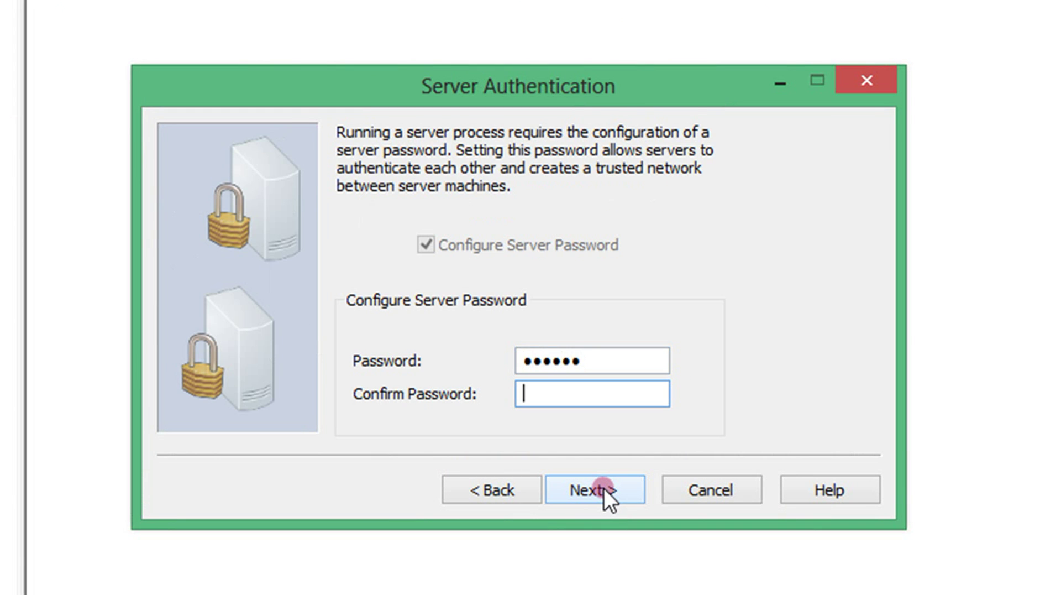
{"action": "type", "text": "citect"}
{"action": "left_click", "coordinate": [618, 489]}
Finish the setup wizard, start the runtime, dismiss the protection key error, and view active alarms
{"action": "left_click", "coordinate": [619, 489]}
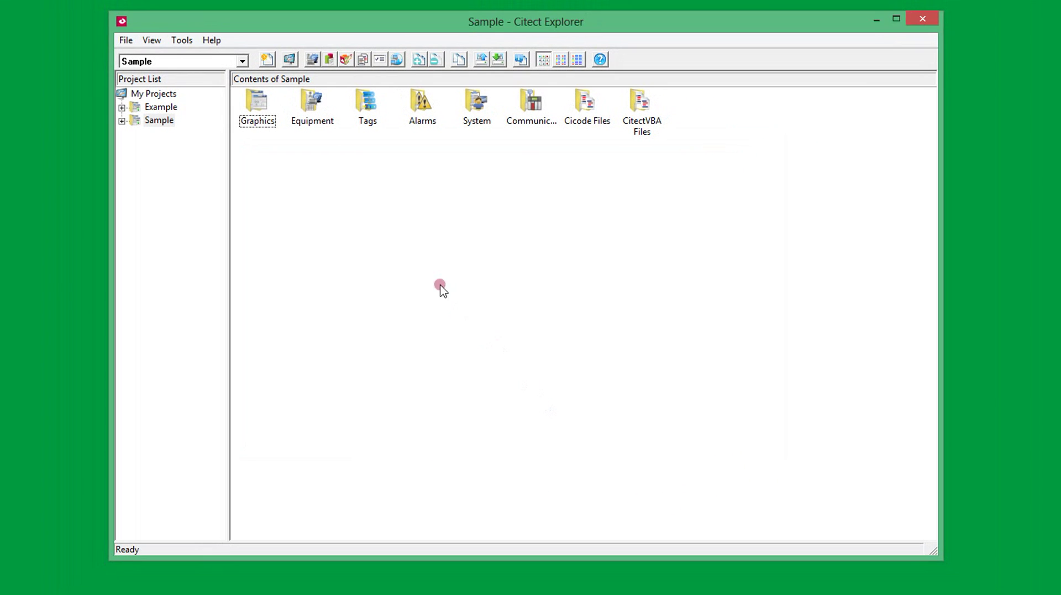
{"action": "left_click", "coordinate": [290, 60]}
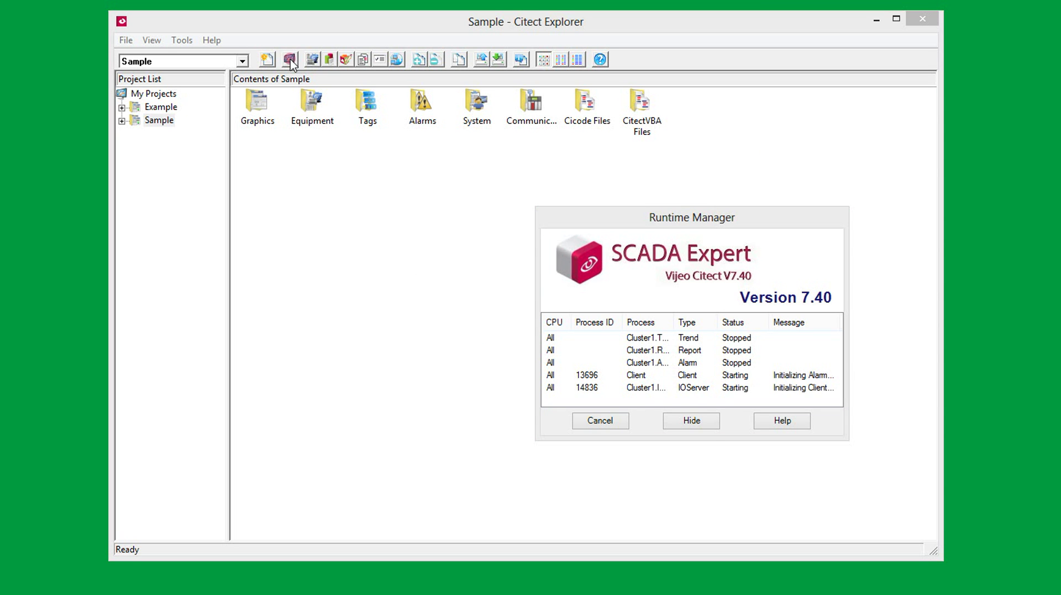
{"action": "left_click", "coordinate": [679, 465]}
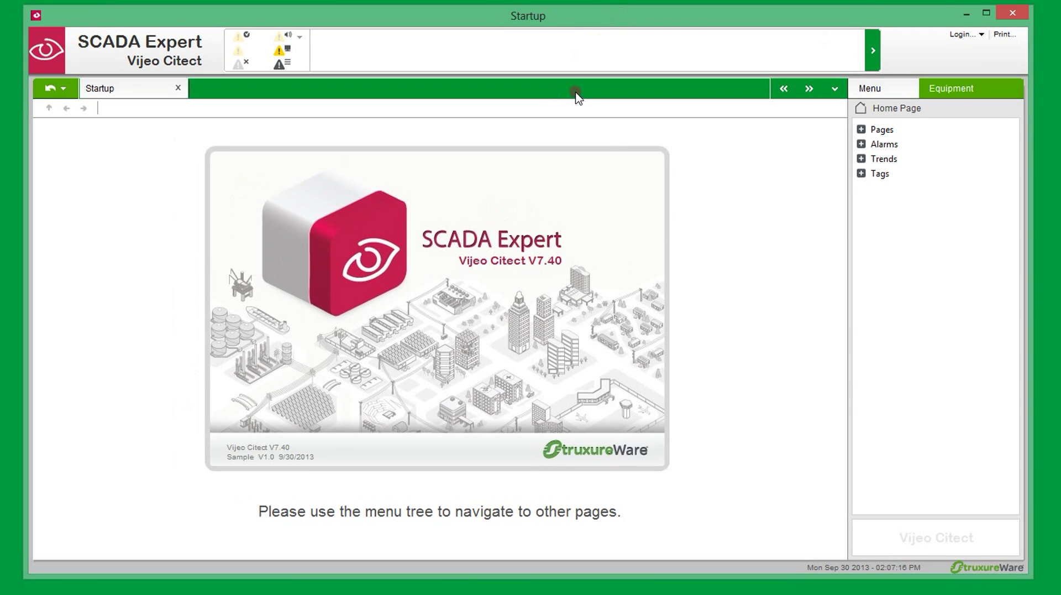
{"action": "left_click", "coordinate": [240, 47]}
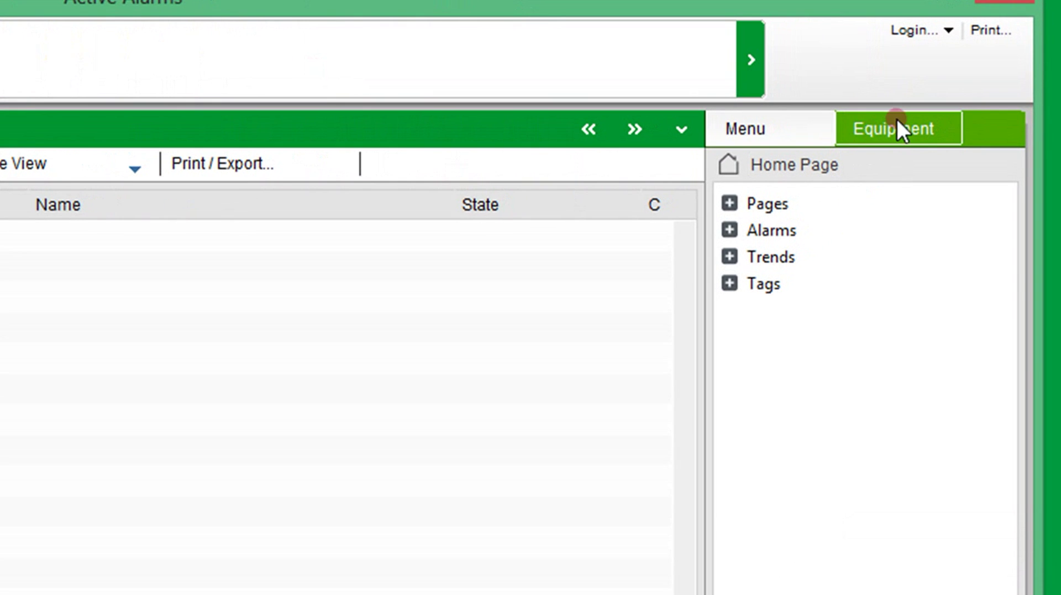
Open Page1 from the Page List in the runtime navigation menu
{"action": "left_click", "coordinate": [730, 203]}
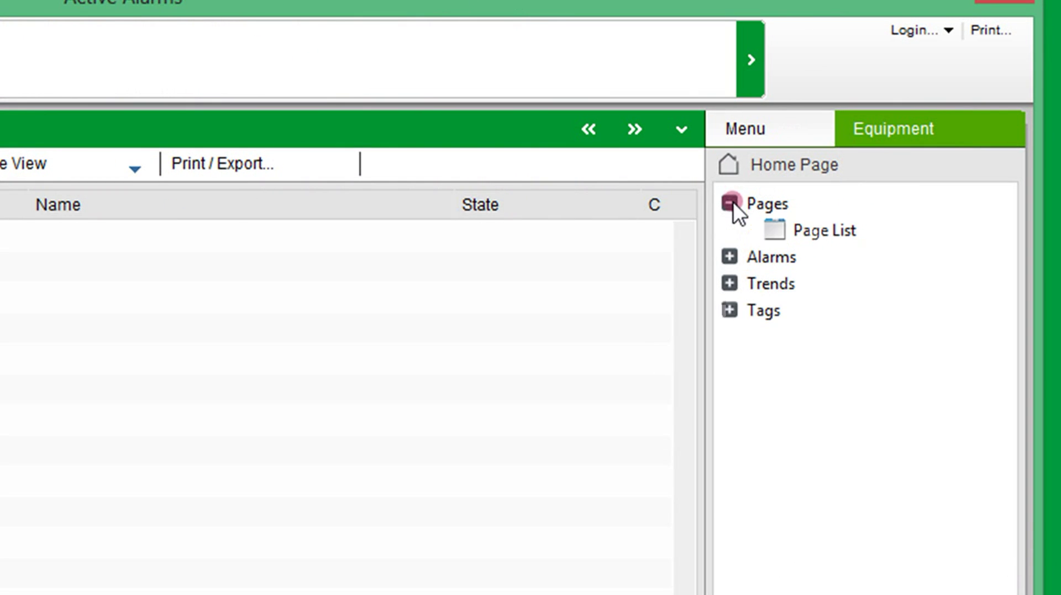
{"action": "left_click", "coordinate": [893, 131]}
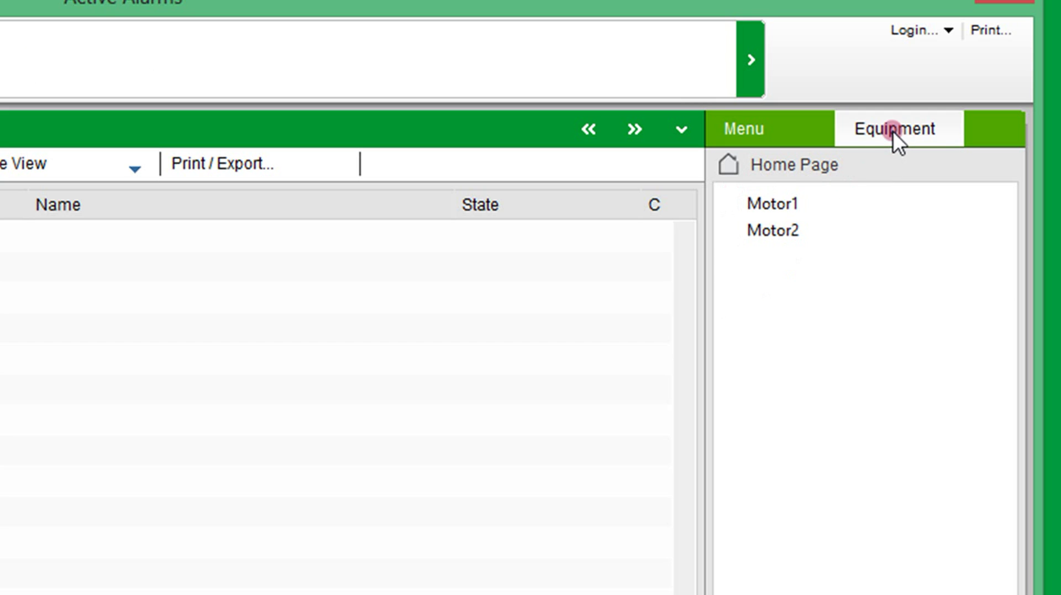
{"action": "left_click", "coordinate": [787, 131]}
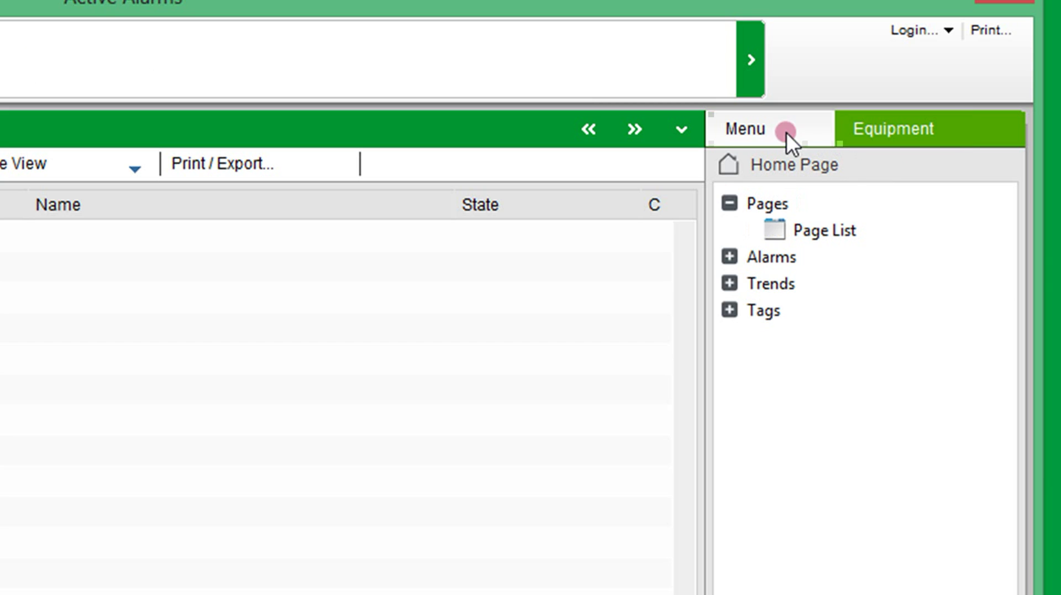
{"action": "left_click", "coordinate": [833, 229]}
{"action": "left_click", "coordinate": [811, 472]}
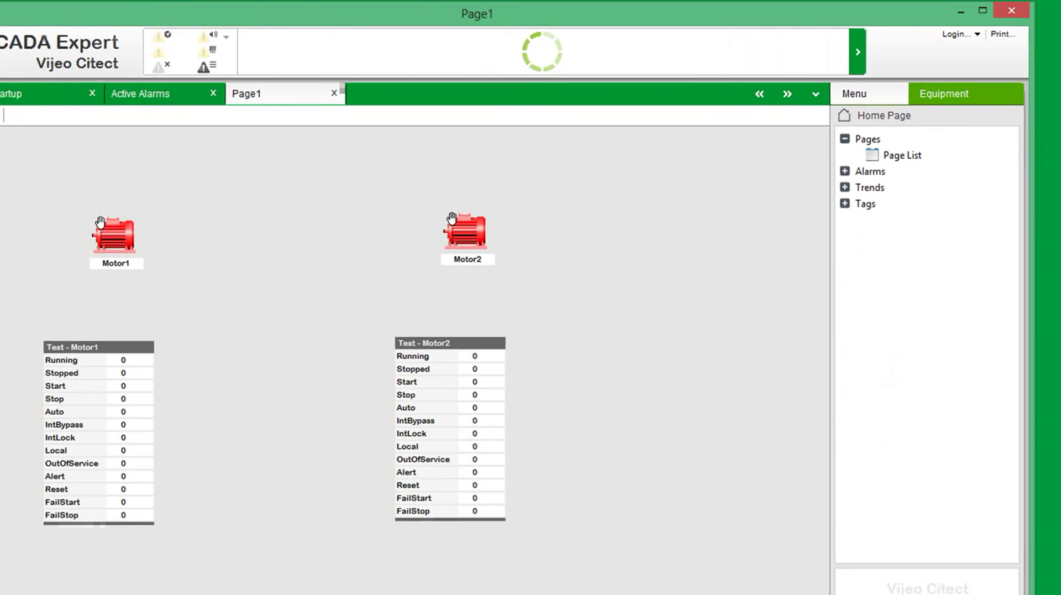
Open Motor1's control popup, view its Alarms and Trends tabs, then return to Control
{"action": "left_click", "coordinate": [279, 348]}
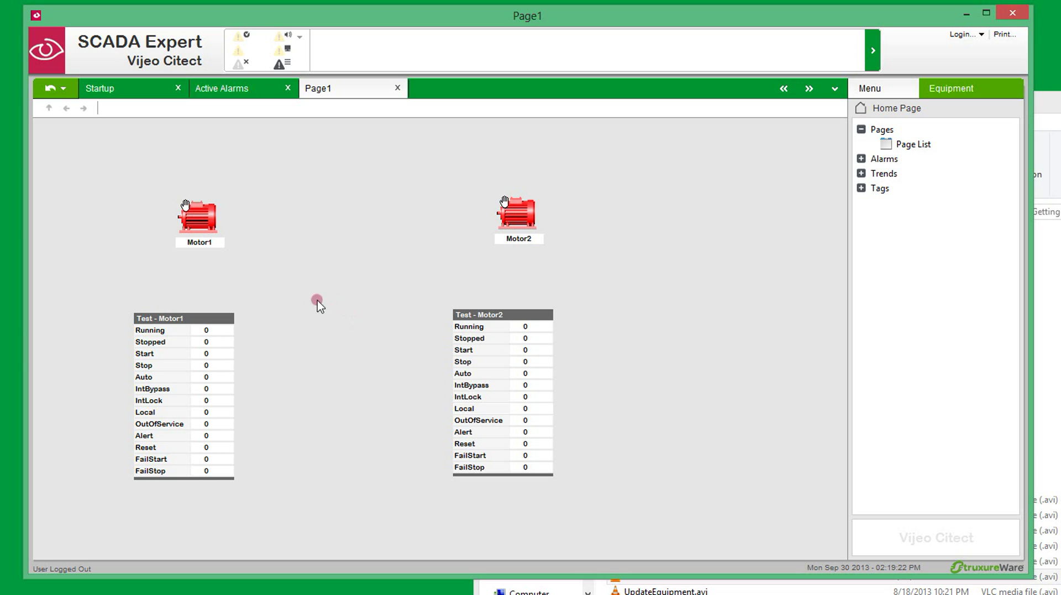
{"action": "left_click", "coordinate": [200, 217]}
{"action": "left_click_drag", "start_coordinate": [284, 225], "coordinate": [354, 187]}
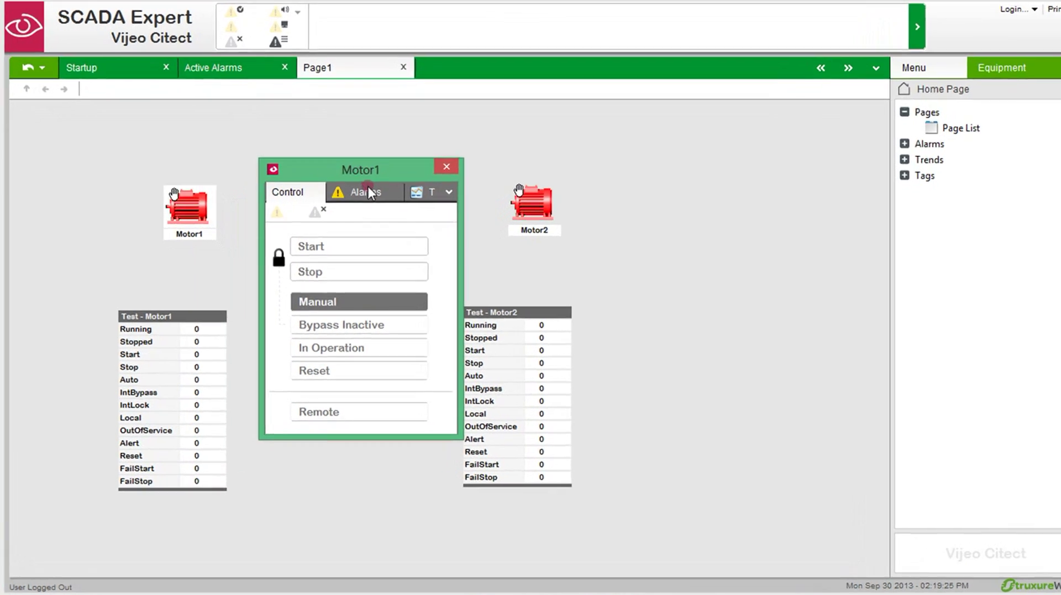
{"action": "left_click", "coordinate": [368, 192]}
{"action": "left_click", "coordinate": [386, 193]}
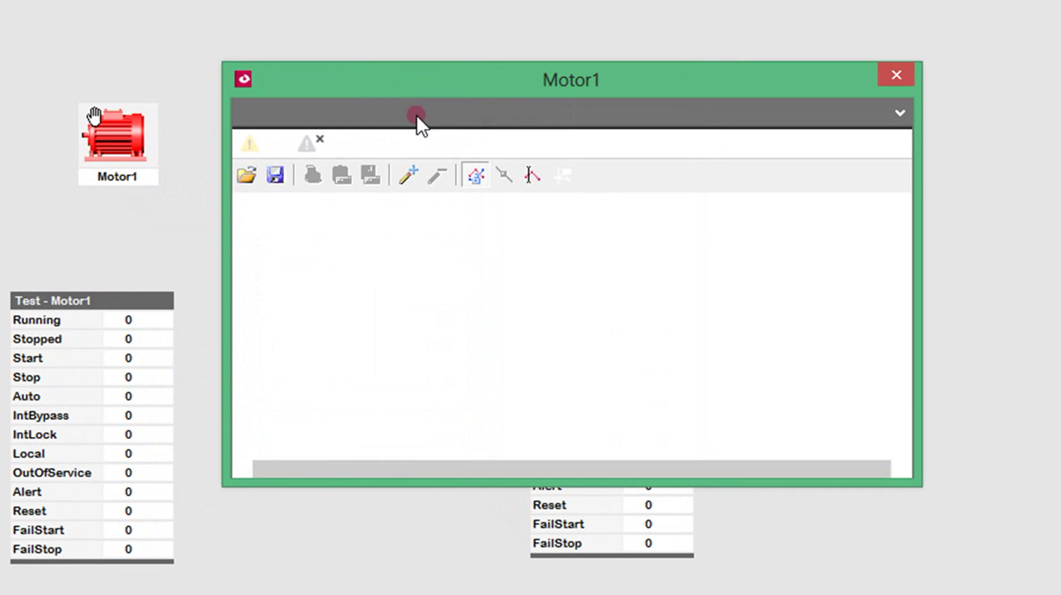
{"action": "left_click", "coordinate": [900, 113]}
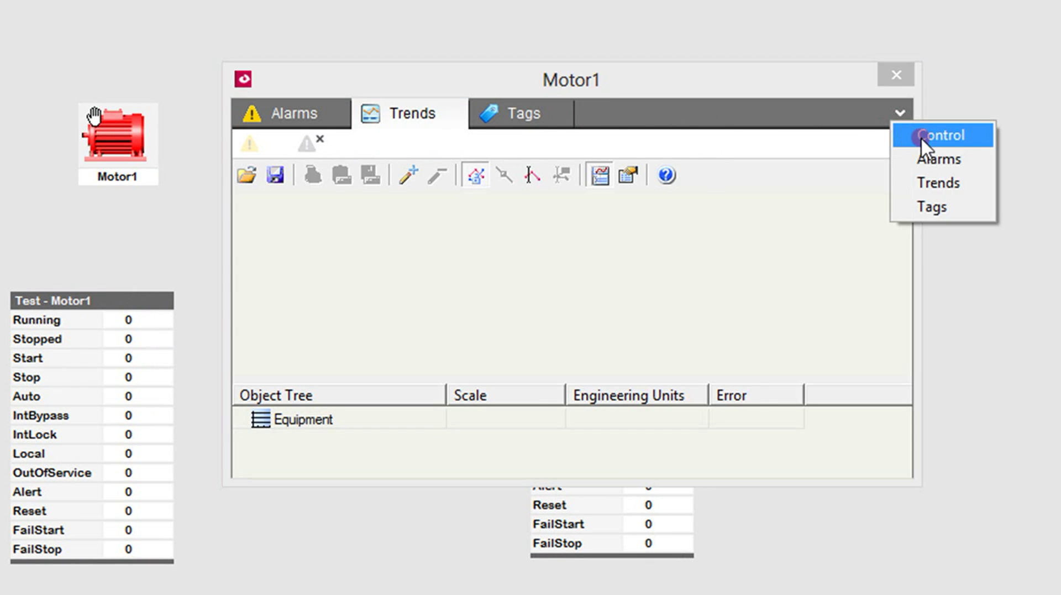
{"action": "left_click", "coordinate": [921, 136]}
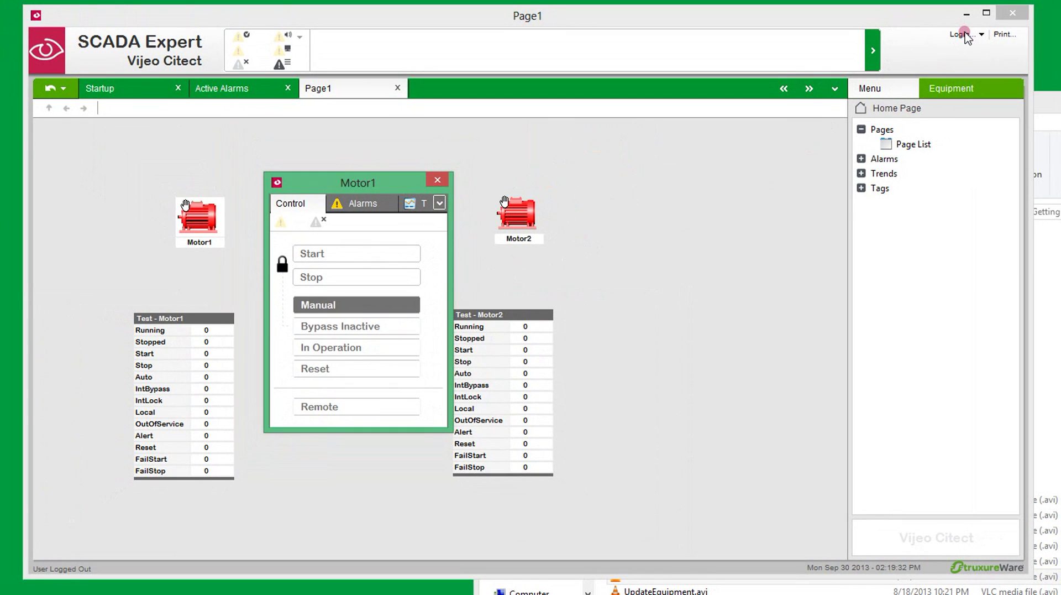
Log in to the runtime with the user name and password
{"action": "left_click", "coordinate": [962, 34]}
{"action": "left_click", "coordinate": [708, 392]}
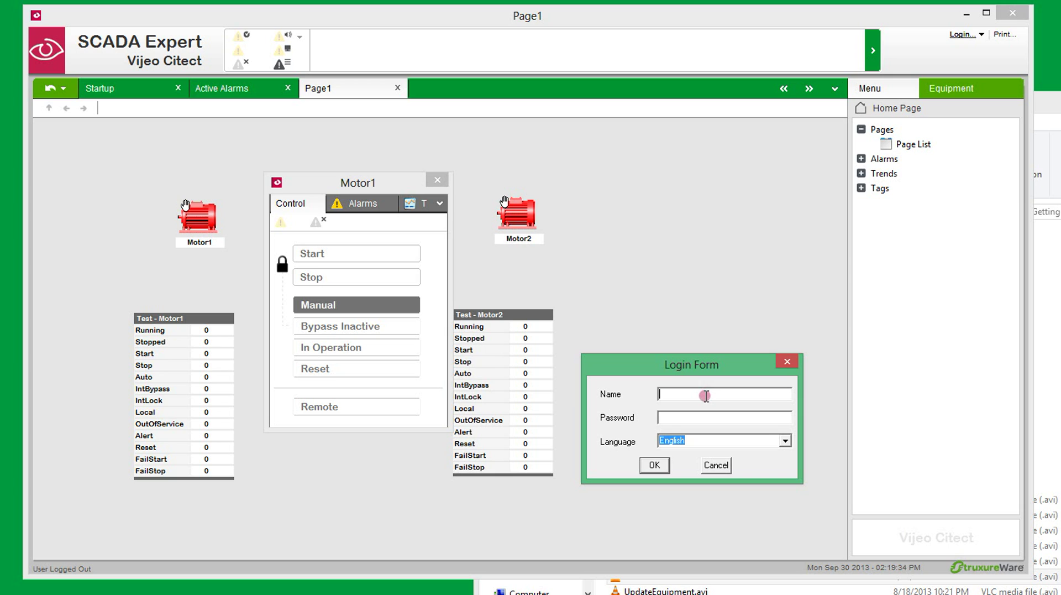
{"action": "type", "text": "Tim********"}
{"action": "key", "text": "Return"}
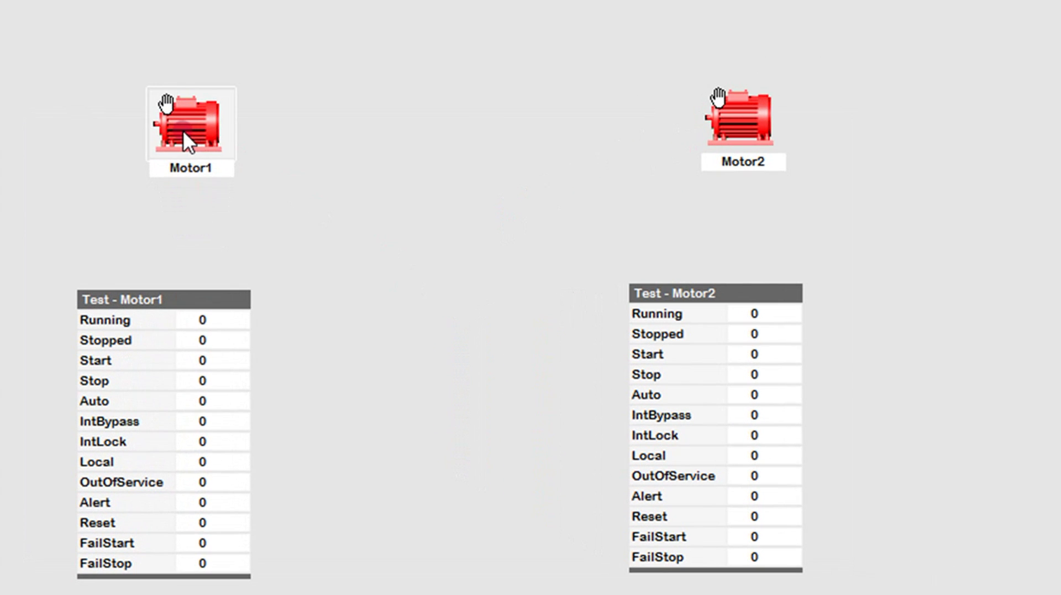
Reopen Motor1's popup at the top centre, start the motor and reset Start to 0
{"action": "left_click", "coordinate": [184, 131]}
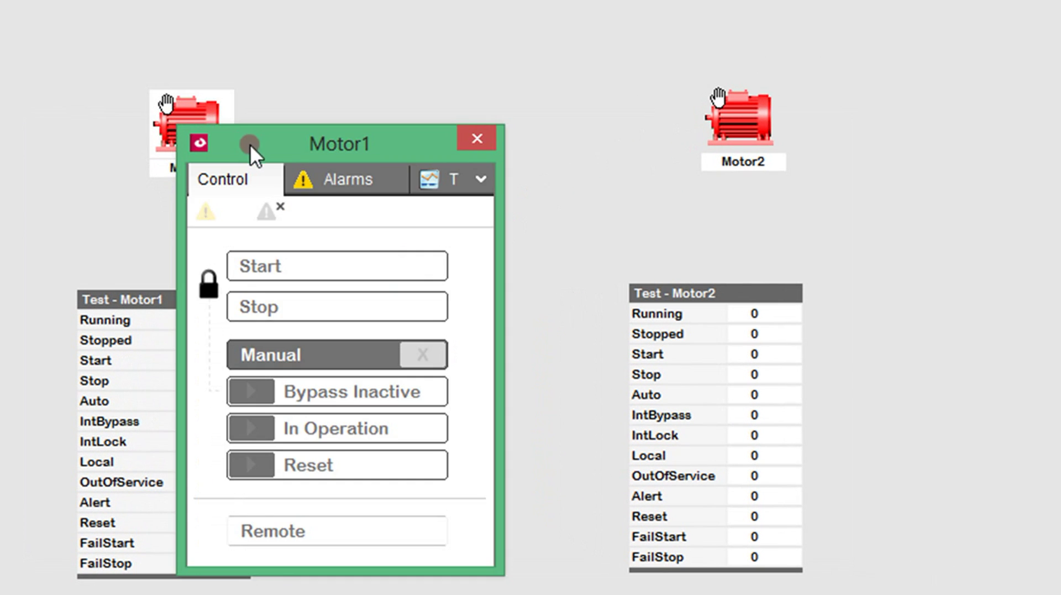
{"action": "left_click_drag", "start_coordinate": [249, 143], "coordinate": [374, 30]}
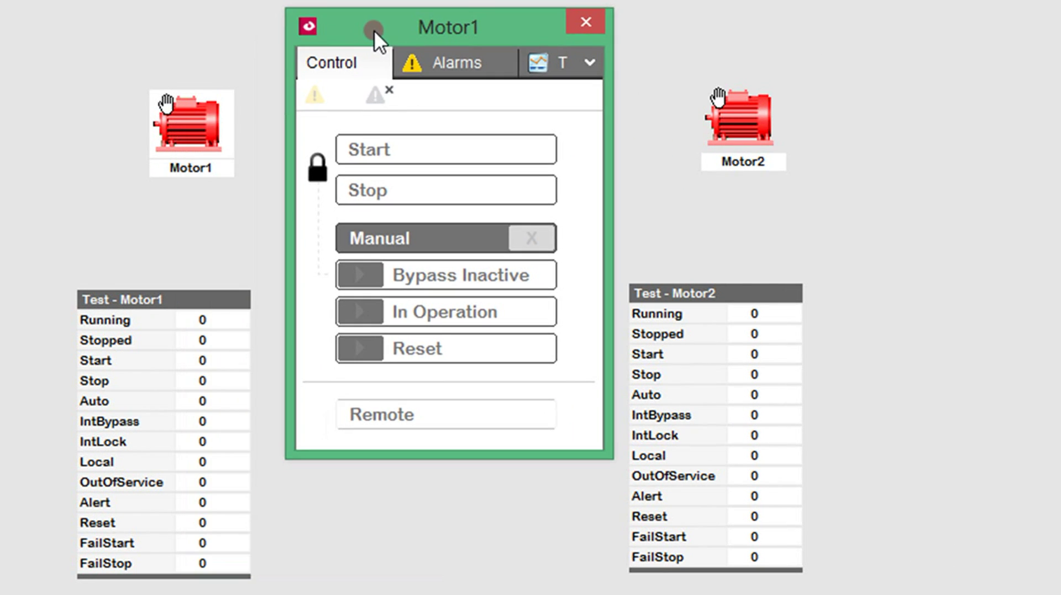
{"action": "left_click", "coordinate": [415, 152]}
{"action": "left_click", "coordinate": [211, 359]}
Stop Motor1 and set its Stopped feedback to 1
{"action": "left_click", "coordinate": [366, 282]}
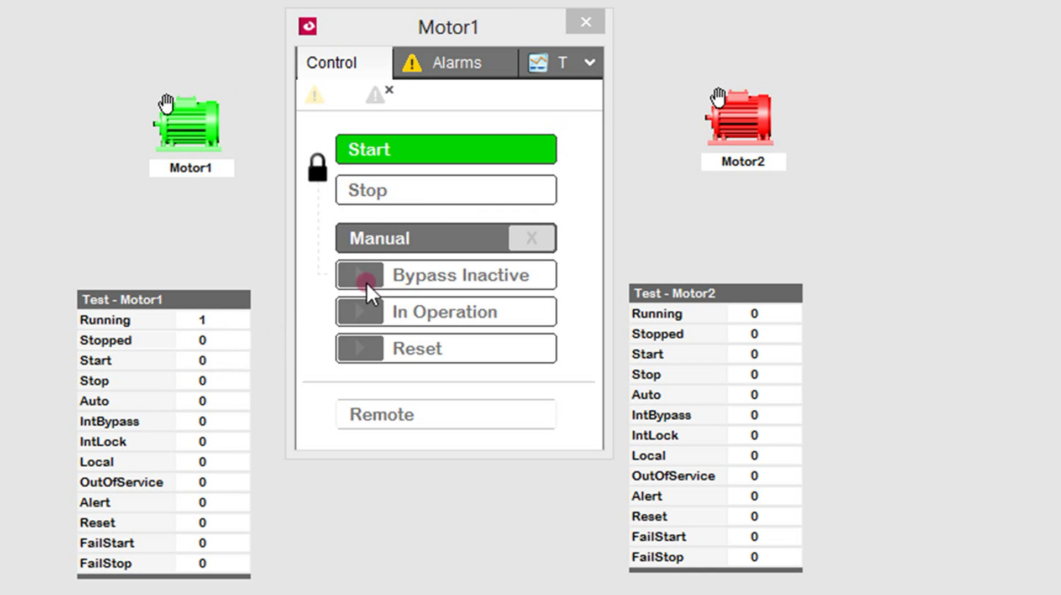
{"action": "left_click", "coordinate": [441, 185]}
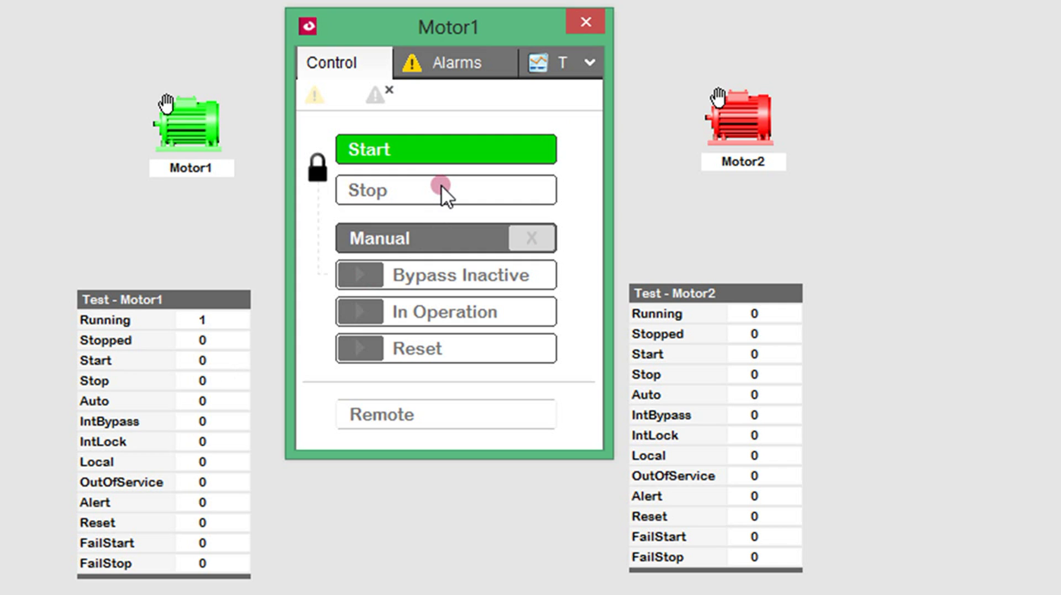
{"action": "left_click", "coordinate": [208, 321]}
{"action": "left_click", "coordinate": [211, 340]}
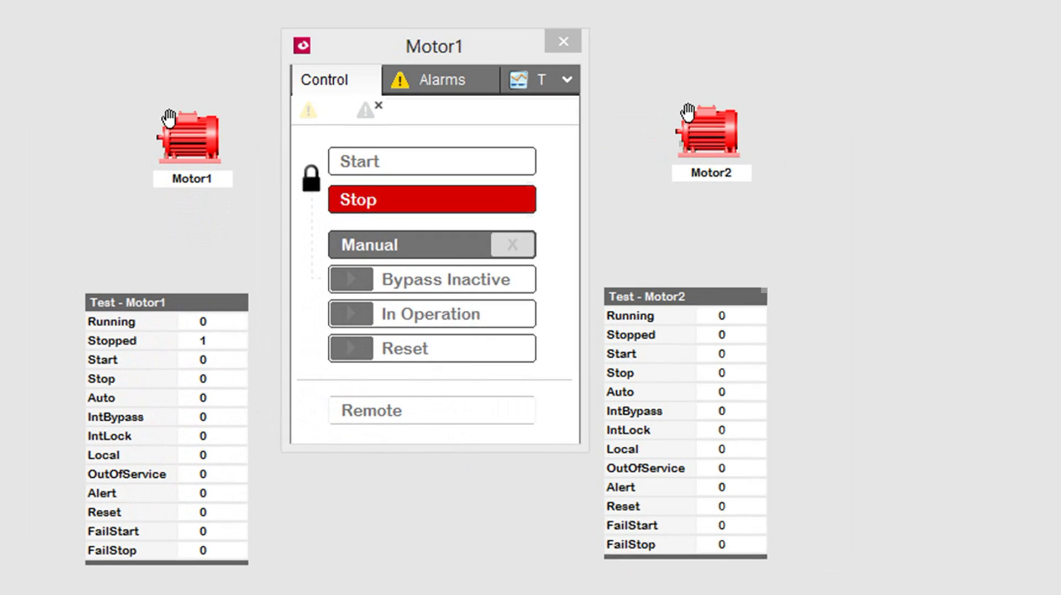
Switch Motor1 to Auto, then toggle Bypass and In Operation on and back off
{"action": "left_click", "coordinate": [446, 263]}
{"action": "left_click", "coordinate": [431, 234]}
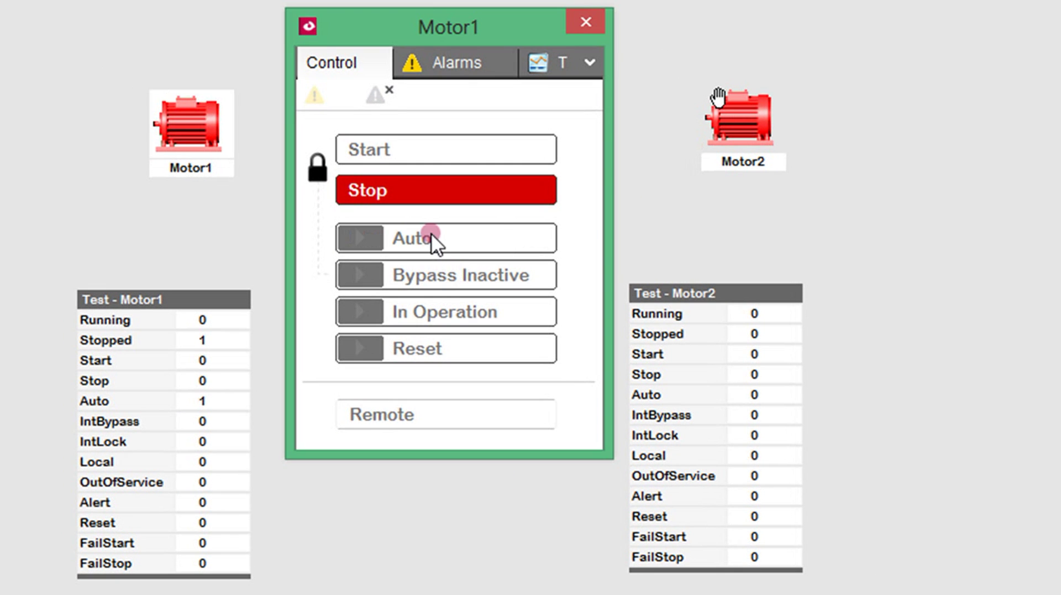
{"action": "left_click", "coordinate": [433, 273]}
{"action": "left_click", "coordinate": [440, 309]}
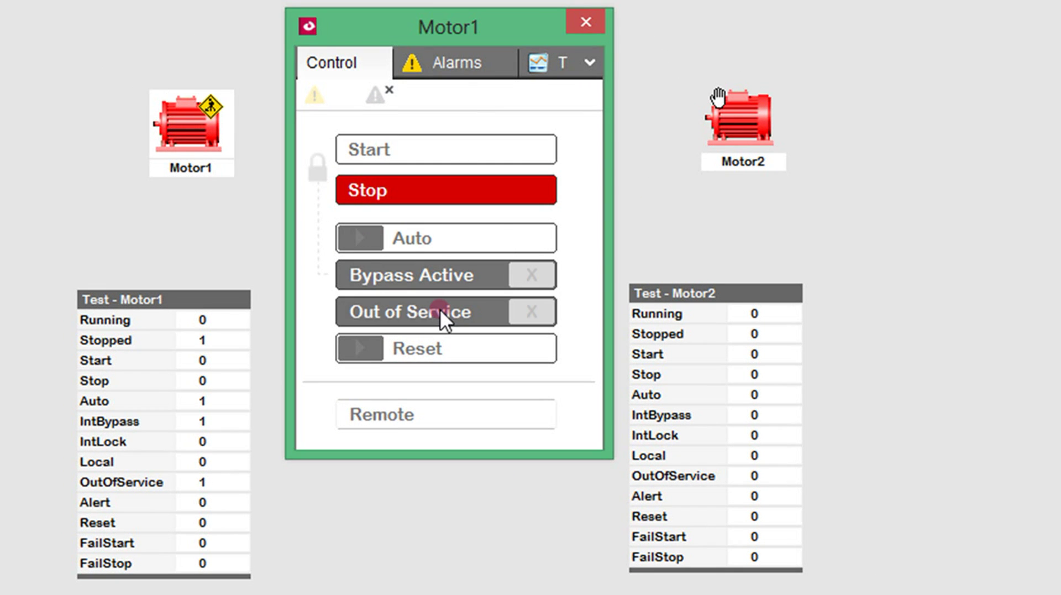
{"action": "left_click", "coordinate": [436, 274]}
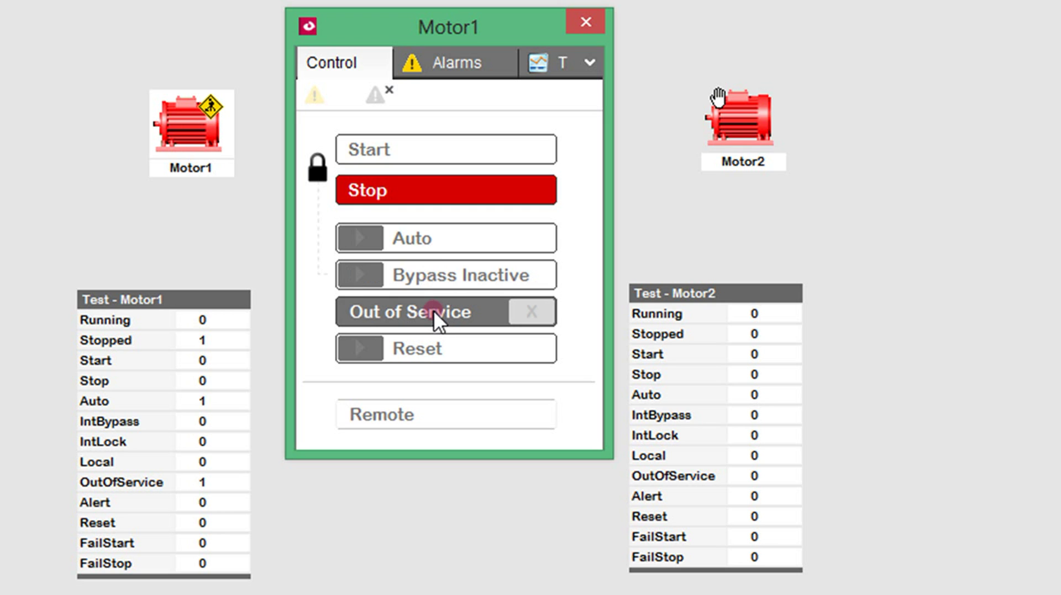
{"action": "left_click", "coordinate": [433, 311]}
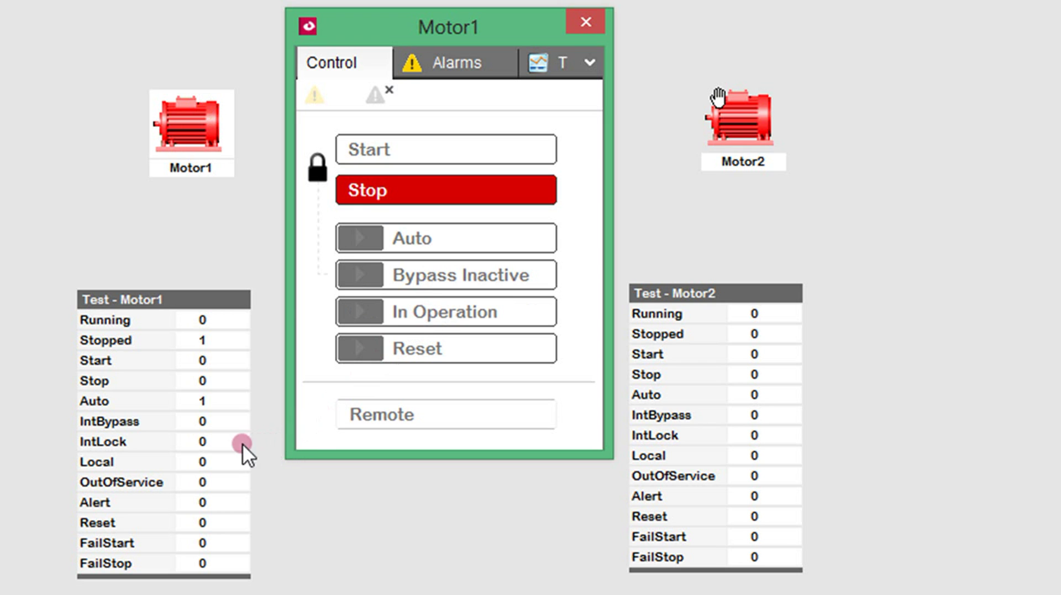
Set Motor1's FailStart and FailStop to 1, then view its Alarms, Trends and tag values
{"action": "left_click", "coordinate": [214, 542]}
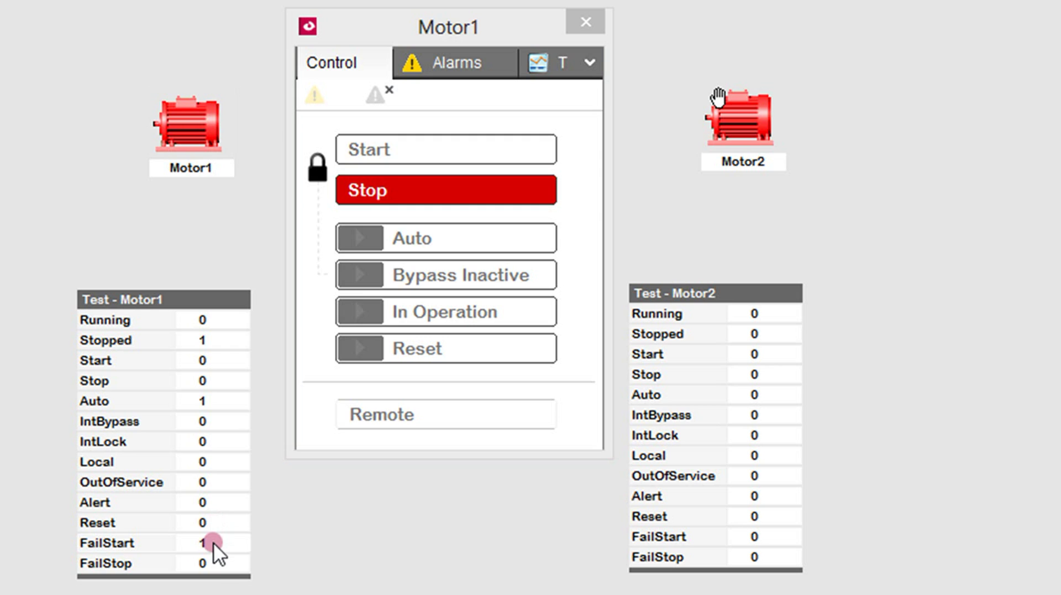
{"action": "left_click", "coordinate": [213, 559]}
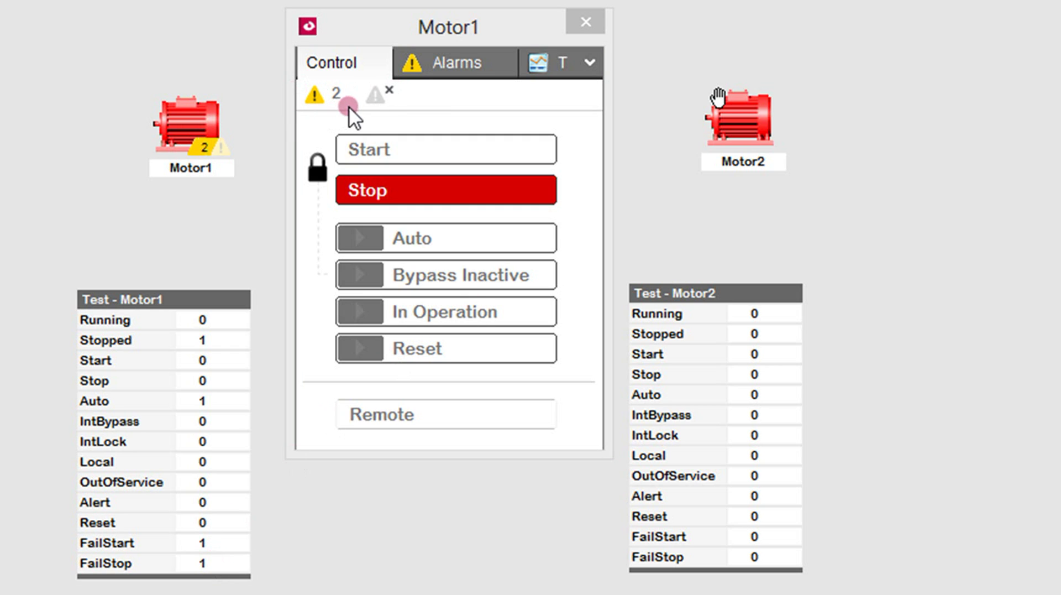
{"action": "left_click", "coordinate": [465, 61]}
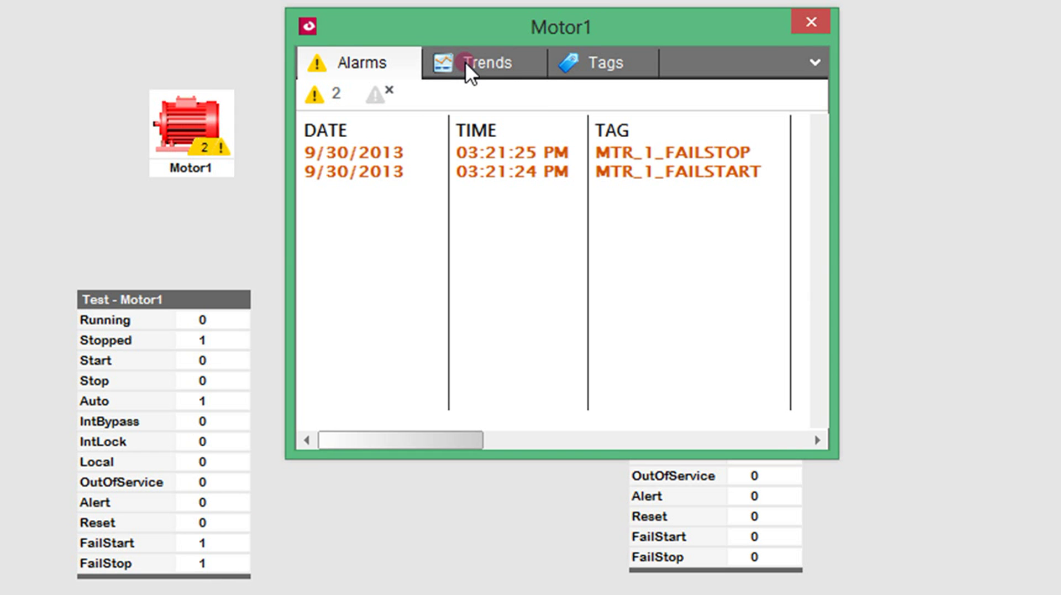
{"action": "left_click", "coordinate": [465, 61]}
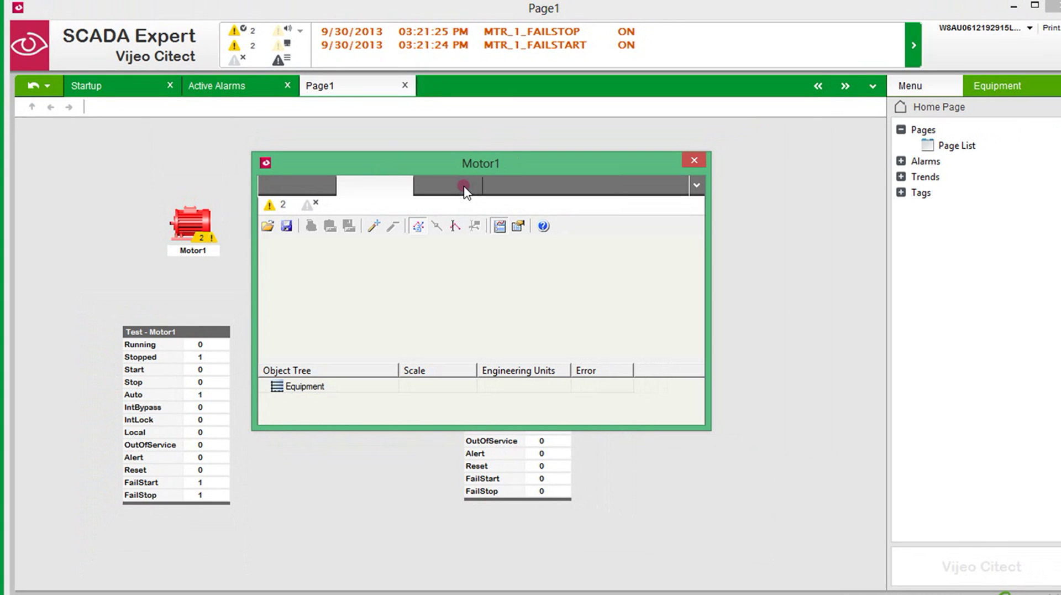
{"action": "left_click", "coordinate": [454, 185]}
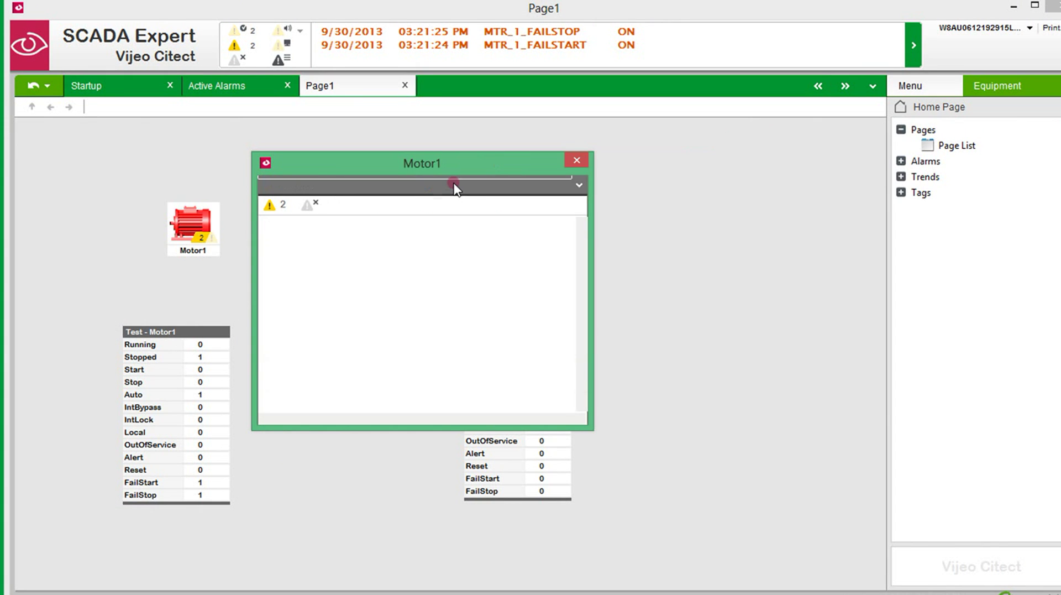